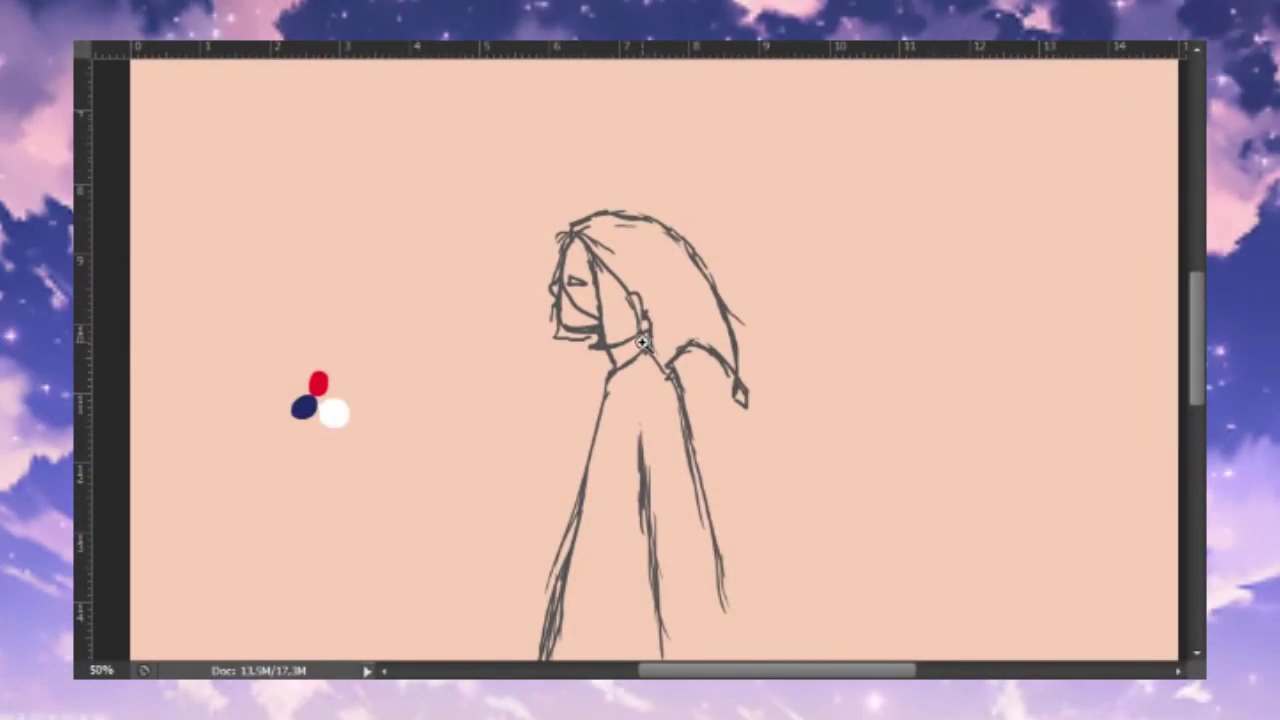
# Zoom in on the sketch, test and undo white brush strokes, then adjust brush size and hardness
pyautogui.hotkey('ctrl', '+')
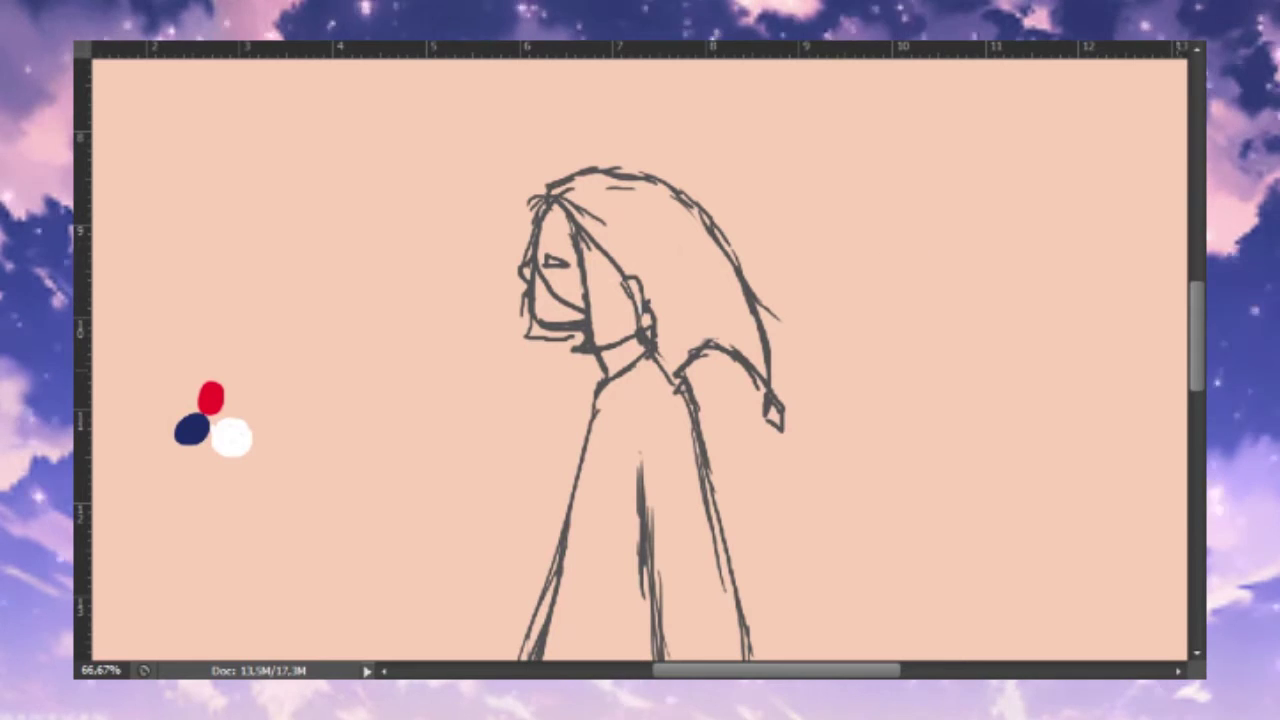
pyautogui.moveTo(928, 248); pyautogui.dragTo(952, 410)
pyautogui.hotkey('ctrl', 'z')
pyautogui.moveTo(950, 270); pyautogui.dragTo(940, 395)
pyautogui.hotkey('ctrl', 'z')
pyautogui.moveTo(905, 300); pyautogui.dragTo(920, 423)
pyautogui.hotkey('ctrl', 'z')
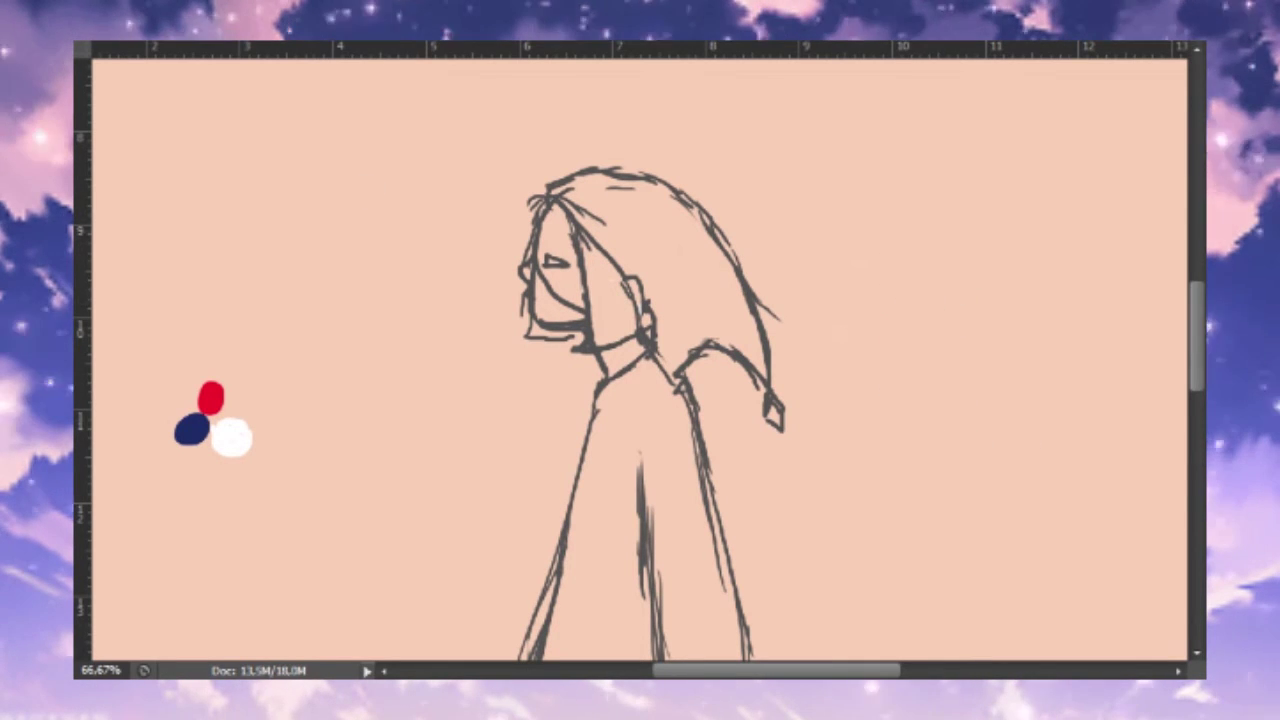
pyautogui.rightClick(309, 80)
pyautogui.click(555, 252)
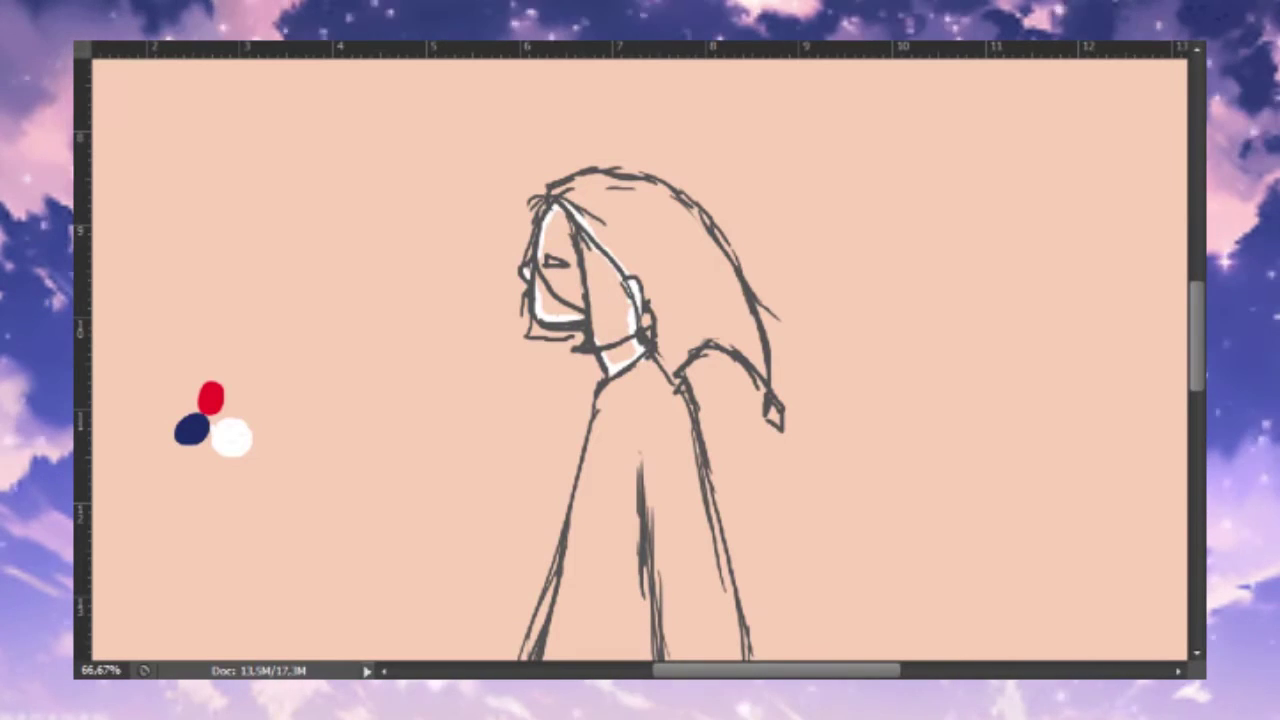
# Fill the face solid white, hiding and reshowing the sketch lines to check it
pyautogui.click(607, 252)
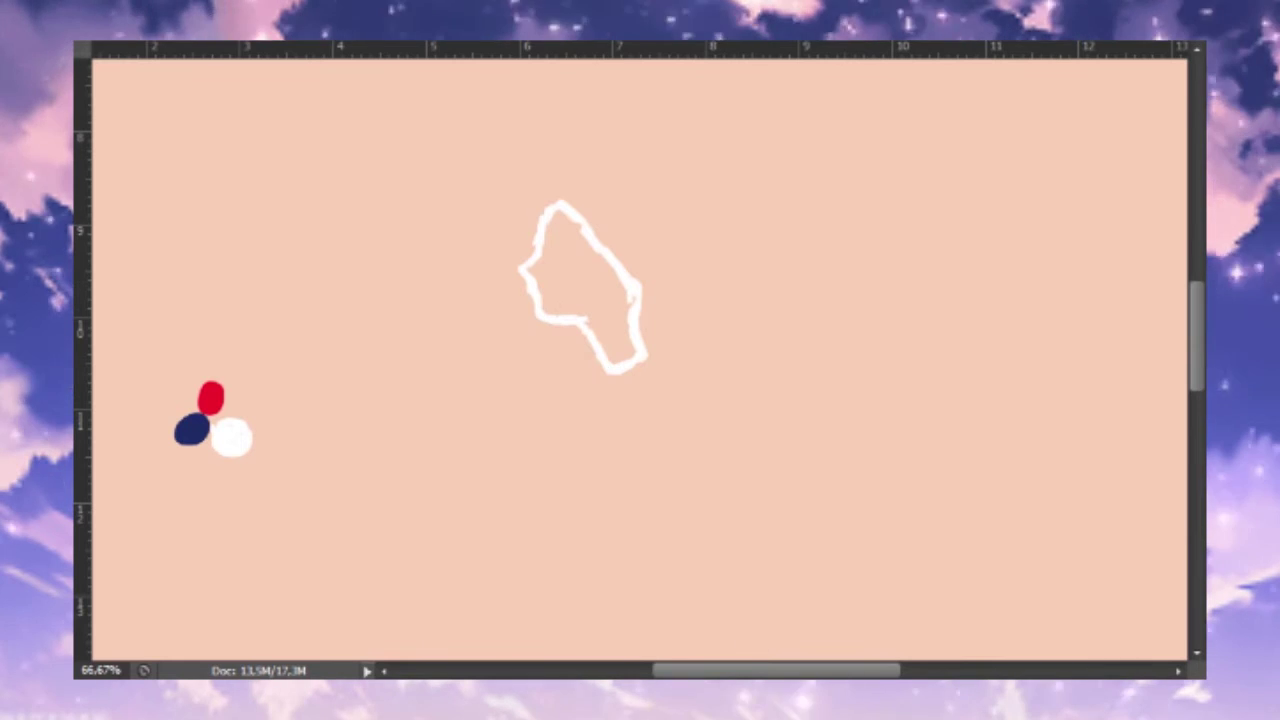
pyautogui.moveTo(551, 286)
pyautogui.mouseDown()
pyautogui.moveTo(586, 251)
pyautogui.moveTo(570, 308)
pyautogui.moveTo(594, 314)
pyautogui.moveTo(621, 372)
pyautogui.mouseUp()
pyautogui.moveTo(636, 320); pyautogui.dragTo(606, 271)
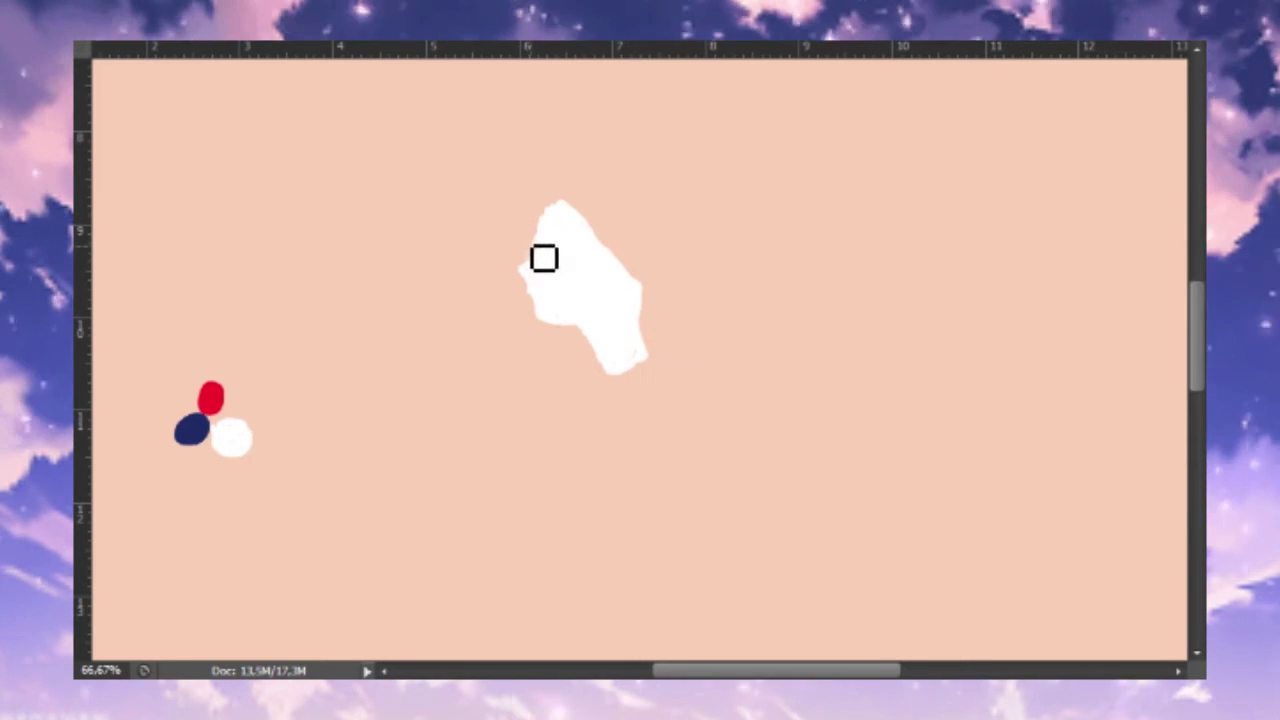
pyautogui.click(1200, 655)
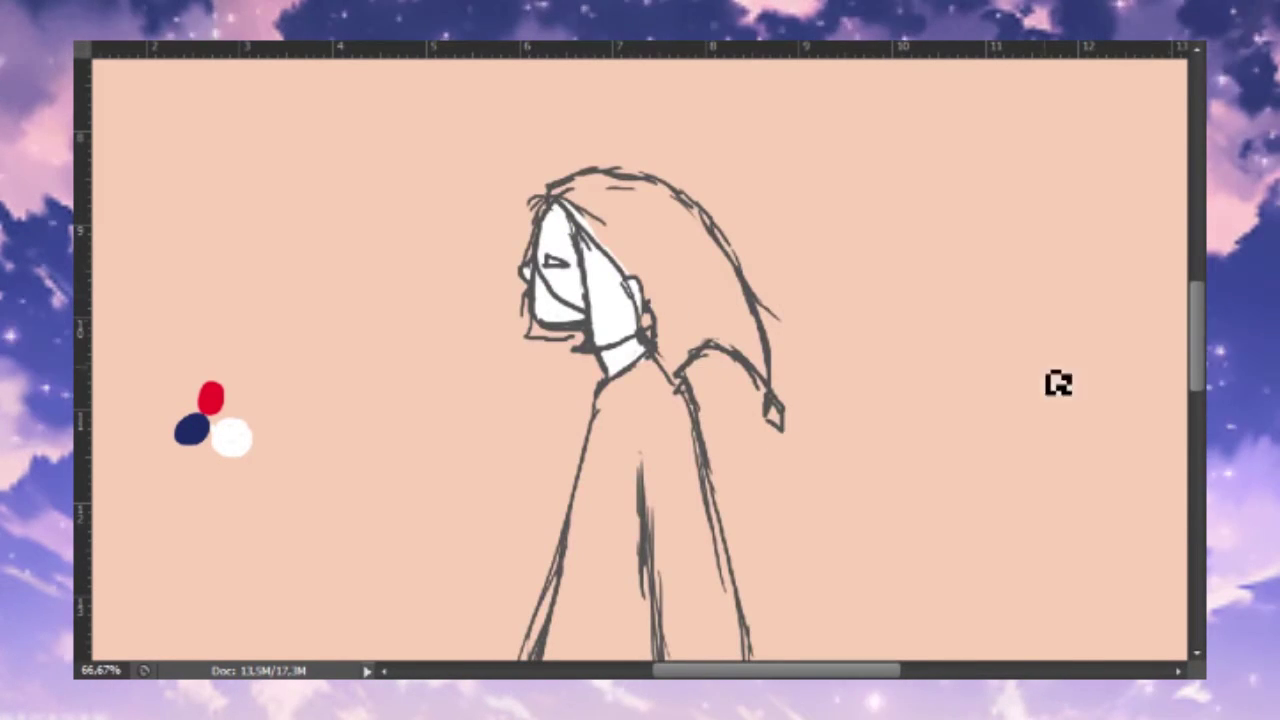
pyautogui.scroll(-5, 1058, 383)
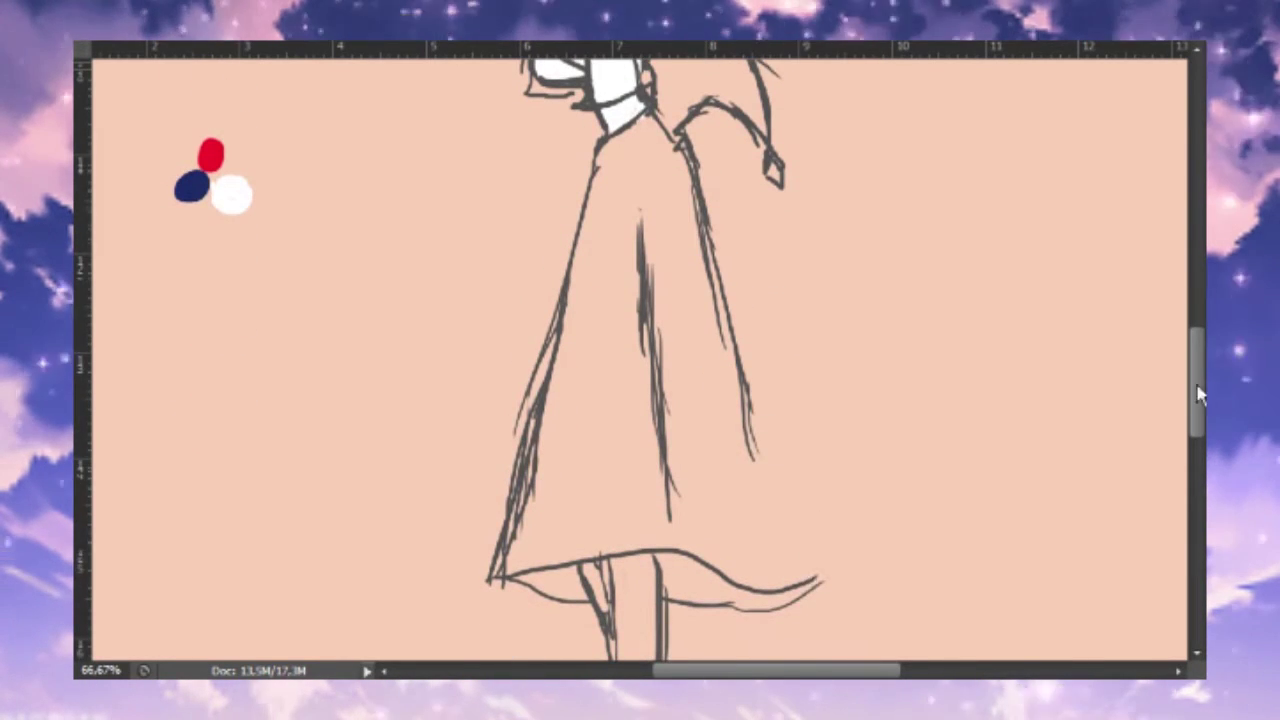
pyautogui.scroll(5, 1150, 383)
# Paint red strands along the face's edges and chin, then hide the sketch lines
pyautogui.moveTo(606, 265); pyautogui.dragTo(609, 310)
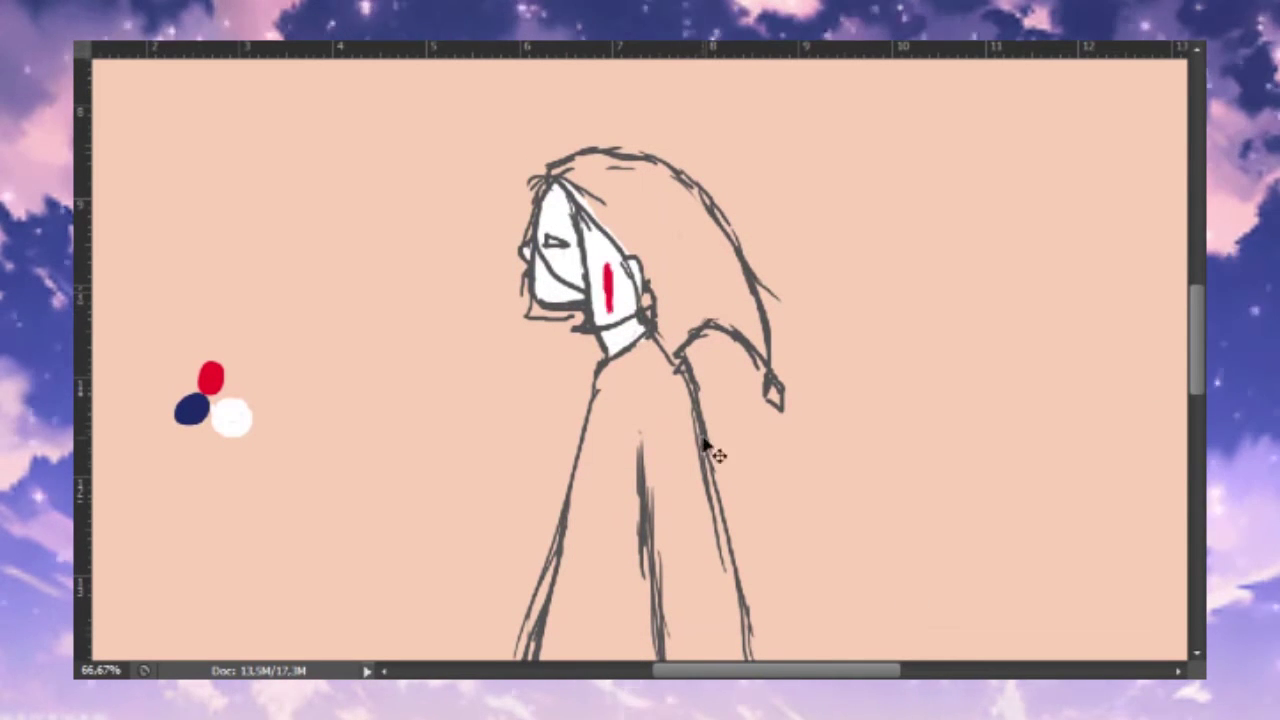
pyautogui.moveTo(576, 208)
pyautogui.mouseDown()
pyautogui.moveTo(590, 295)
pyautogui.moveTo(630, 318)
pyautogui.mouseUp()
pyautogui.moveTo(592, 220); pyautogui.dragTo(648, 288)
pyautogui.moveTo(526, 305)
pyautogui.mouseDown()
pyautogui.moveTo(545, 318)
pyautogui.moveTo(525, 314)
pyautogui.moveTo(528, 238)
pyautogui.moveTo(549, 180)
pyautogui.mouseUp()
pyautogui.hotkey('ctrl', ',')
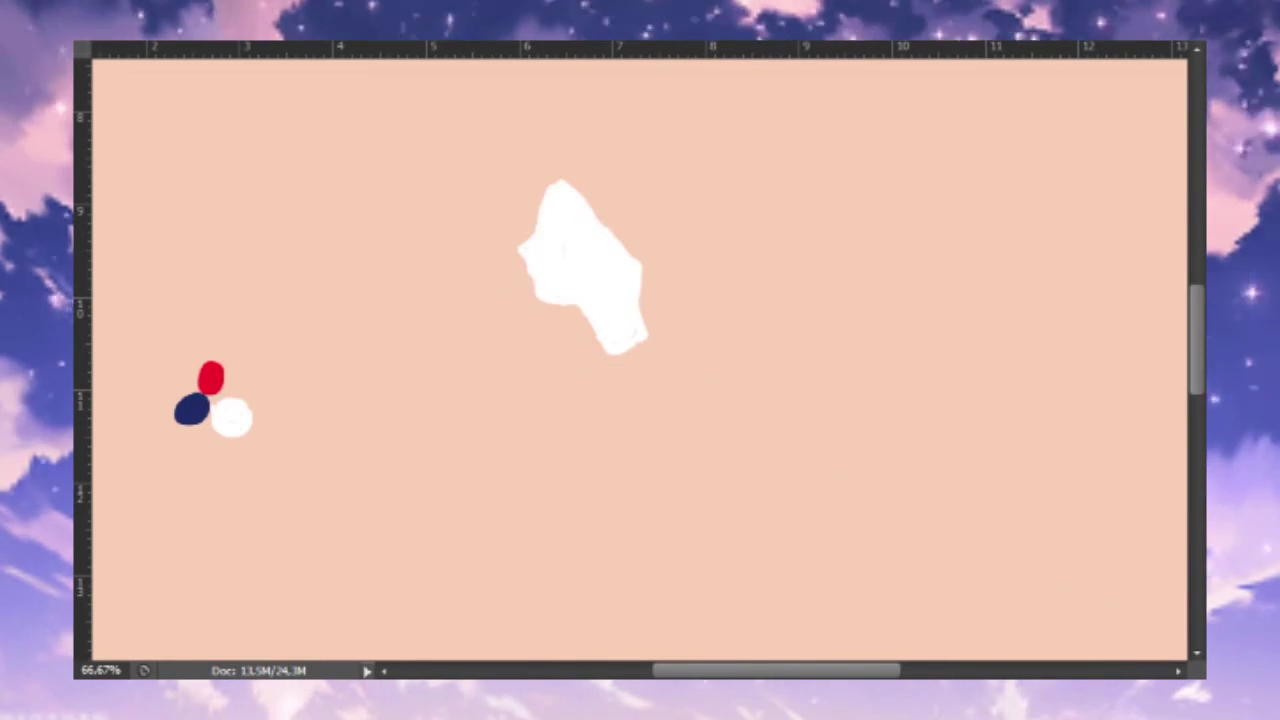
# Extend the red hair along the face's bottom edge and down the lower right
pyautogui.moveTo(540, 314); pyautogui.dragTo(592, 336)
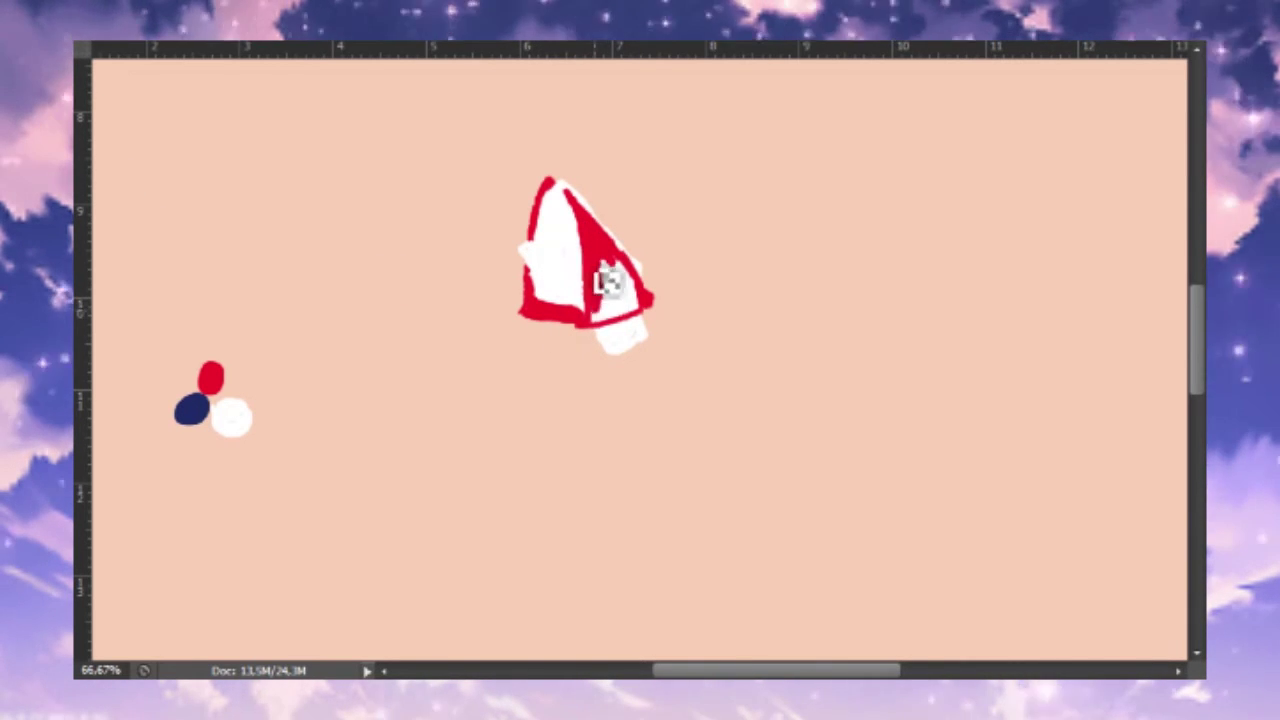
pyautogui.moveTo(636, 303); pyautogui.dragTo(657, 318)
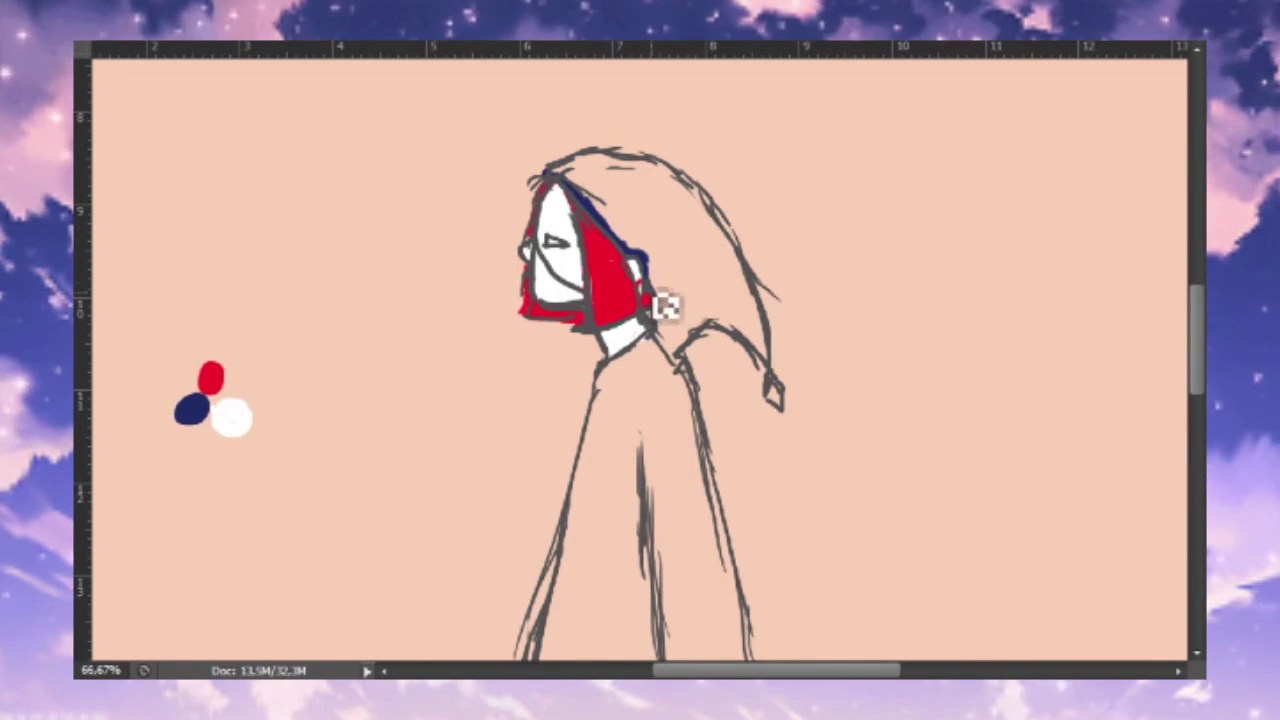
# Outline the neck's left edge and the hood's outer contour in navy
pyautogui.moveTo(618, 384); pyautogui.dragTo(648, 367)
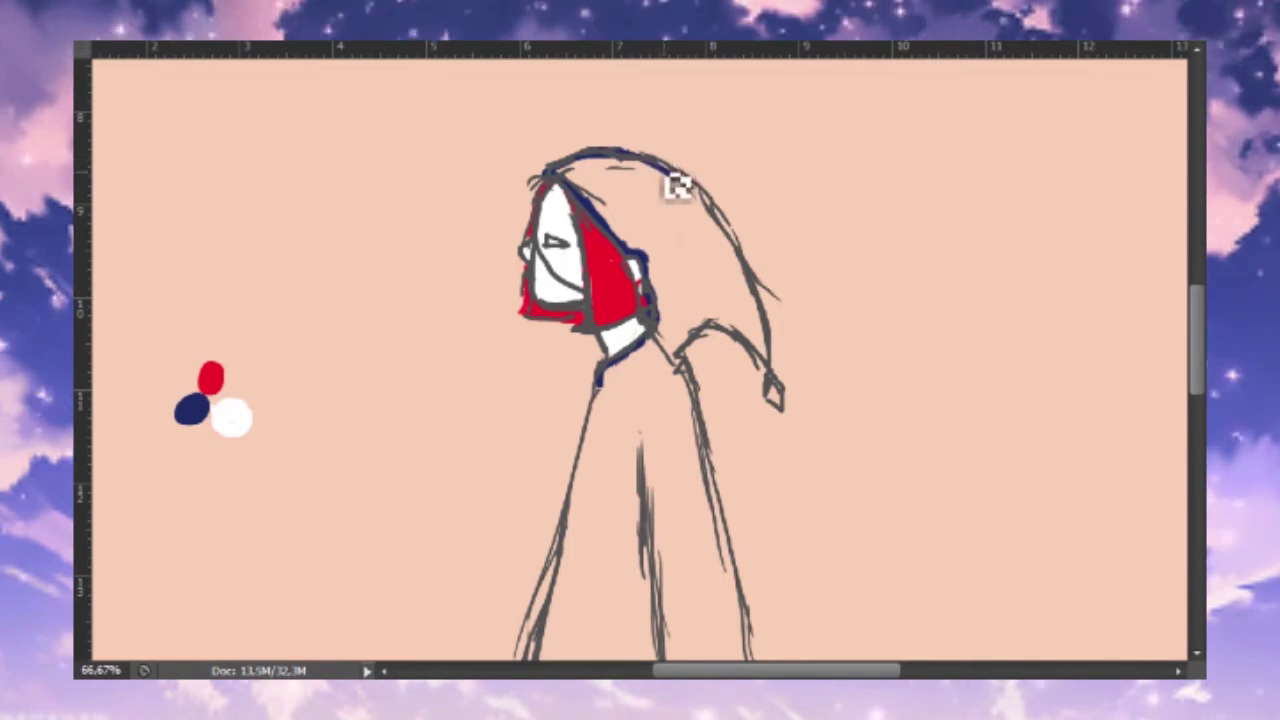
pyautogui.moveTo(677, 186)
pyautogui.mouseDown()
pyautogui.moveTo(766, 294)
pyautogui.moveTo(768, 358)
pyautogui.mouseUp()
pyautogui.moveTo(693, 370)
pyautogui.mouseDown()
pyautogui.moveTo(723, 334)
pyautogui.moveTo(766, 366)
pyautogui.mouseUp()
pyautogui.moveTo(1200, 330); pyautogui.dragTo(1200, 366)
pyautogui.moveTo(500, 620)
pyautogui.mouseDown()
pyautogui.moveTo(580, 377)
pyautogui.moveTo(598, 182)
pyautogui.mouseUp()
# Trace both coat sides and the hem in navy, then hide the sketch layer
pyautogui.moveTo(680, 175)
pyautogui.mouseDown()
pyautogui.moveTo(745, 376)
pyautogui.moveTo(749, 463)
pyautogui.moveTo(771, 471)
pyautogui.moveTo(817, 611)
pyautogui.mouseUp()
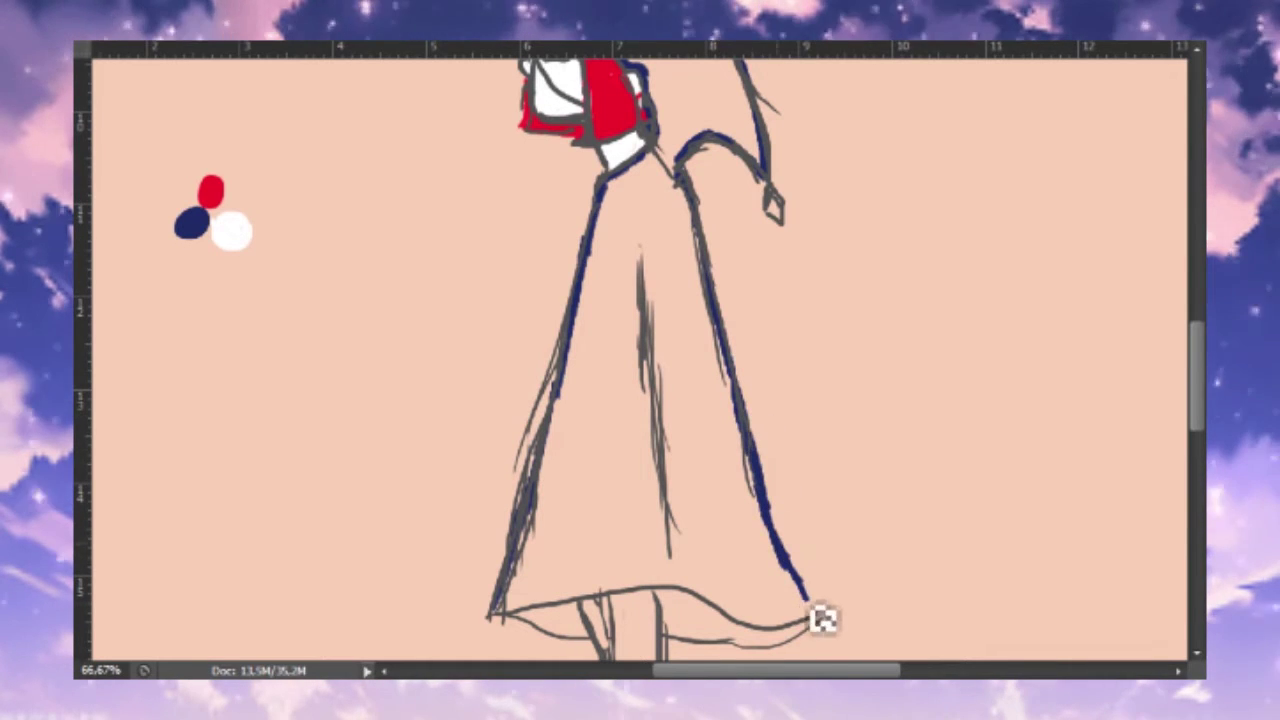
pyautogui.scroll(-3, 663, 509)
pyautogui.moveTo(495, 503)
pyautogui.mouseDown()
pyautogui.moveTo(608, 472)
pyautogui.moveTo(800, 532)
pyautogui.mouseUp()
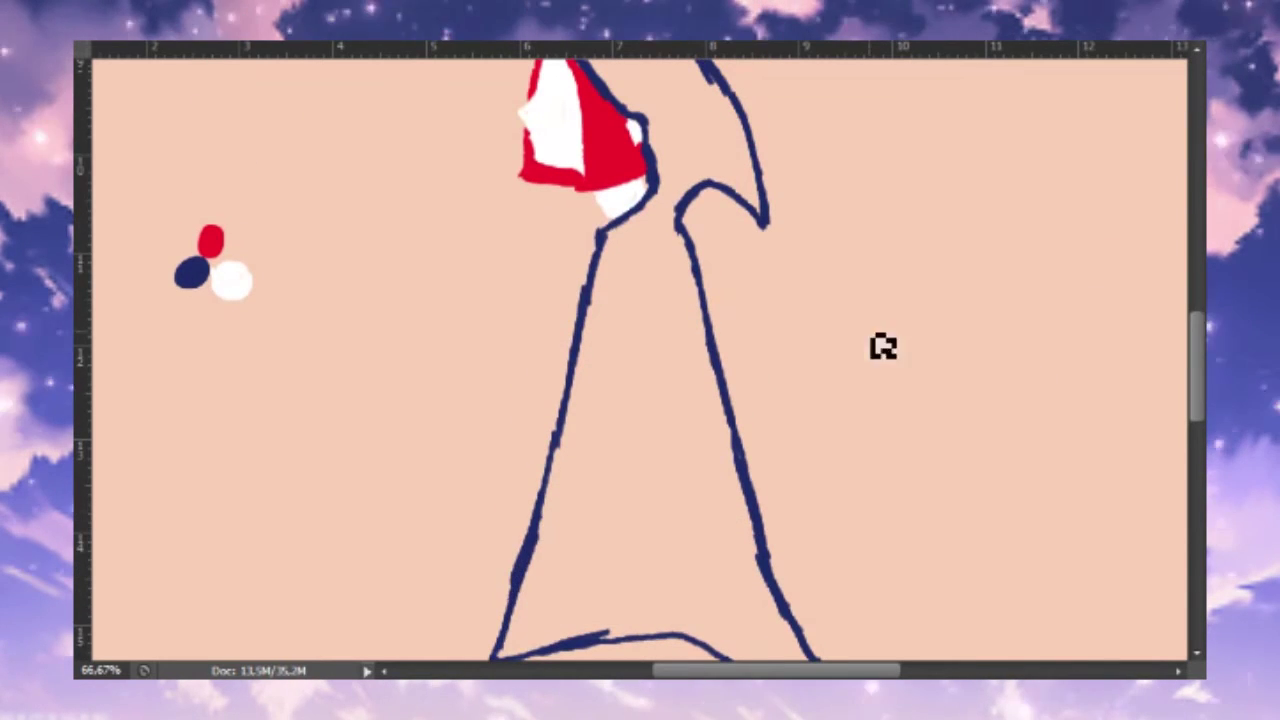
pyautogui.scroll(4, 1195, 313)
pyautogui.moveTo(1195, 313); pyautogui.dragTo(1195, 307)
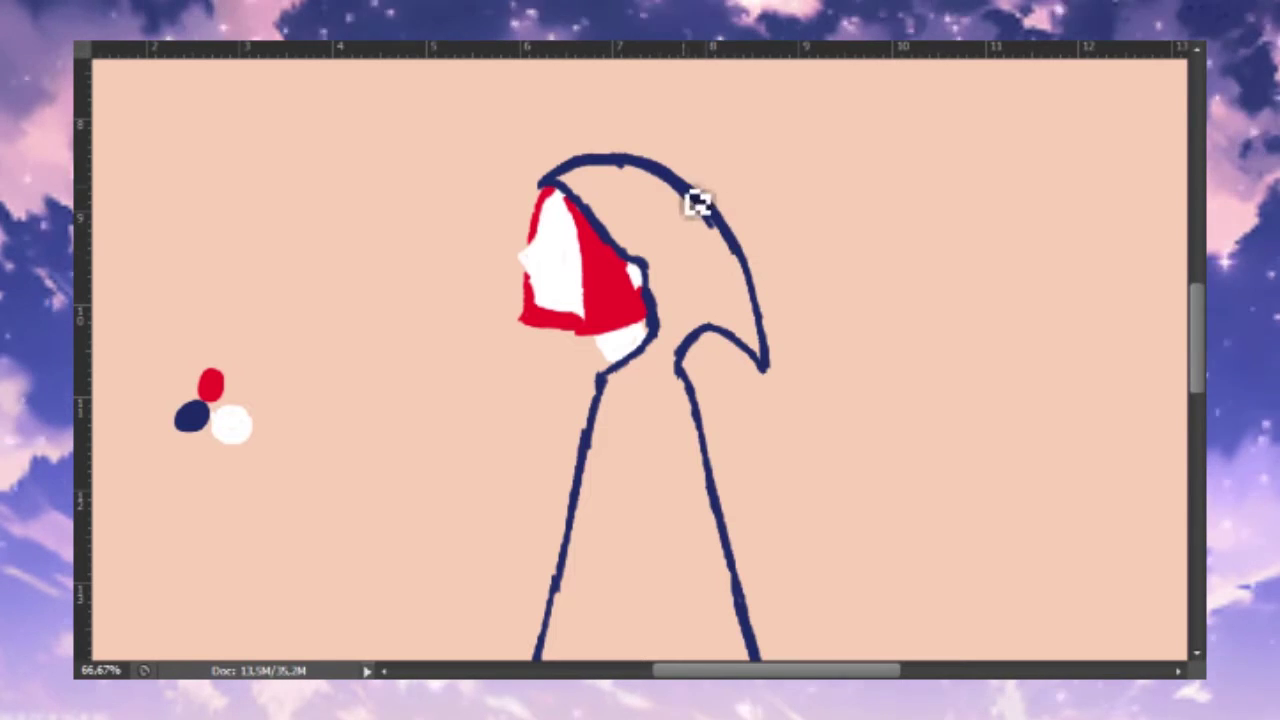
# Paint the coat's left side, body, hood top and neck area solid navy with a large brush
pyautogui.scroll(-3, 1196, 320)
pyautogui.moveTo(616, 390)
pyautogui.mouseDown()
pyautogui.moveTo(560, 570)
pyautogui.moveTo(590, 340)
pyautogui.moveTo(603, 355)
pyautogui.moveTo(666, 157)
pyautogui.moveTo(657, 120)
pyautogui.moveTo(690, 190)
pyautogui.moveTo(731, 194)
pyautogui.moveTo(634, 257)
pyautogui.moveTo(709, 363)
pyautogui.moveTo(688, 315)
pyautogui.moveTo(703, 400)
pyautogui.mouseUp()
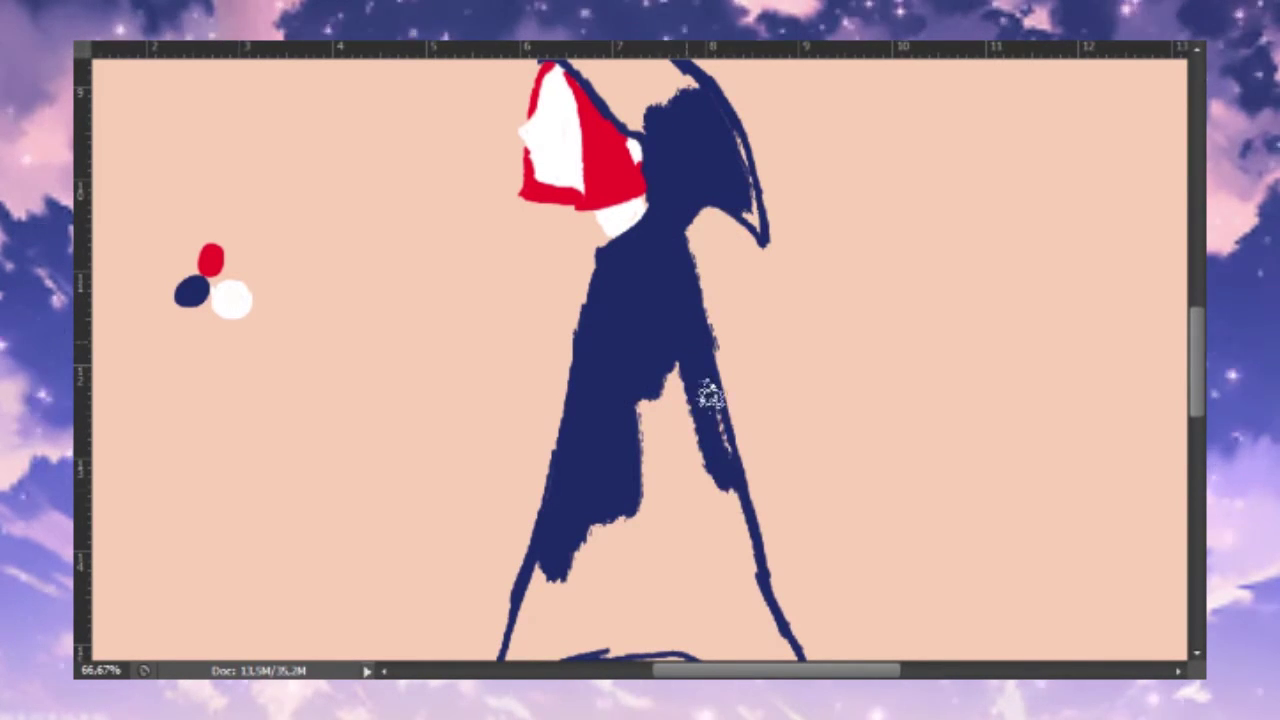
pyautogui.scroll(-5, 703, 400)
pyautogui.moveTo(585, 335)
pyautogui.mouseDown()
pyautogui.moveTo(510, 457)
pyautogui.moveTo(600, 400)
pyautogui.moveTo(571, 409)
pyautogui.moveTo(629, 423)
pyautogui.moveTo(622, 432)
pyautogui.moveTo(714, 434)
pyautogui.moveTo(786, 457)
pyautogui.moveTo(730, 398)
pyautogui.moveTo(631, 417)
pyautogui.moveTo(671, 257)
pyautogui.moveTo(740, 300)
pyautogui.mouseUp()
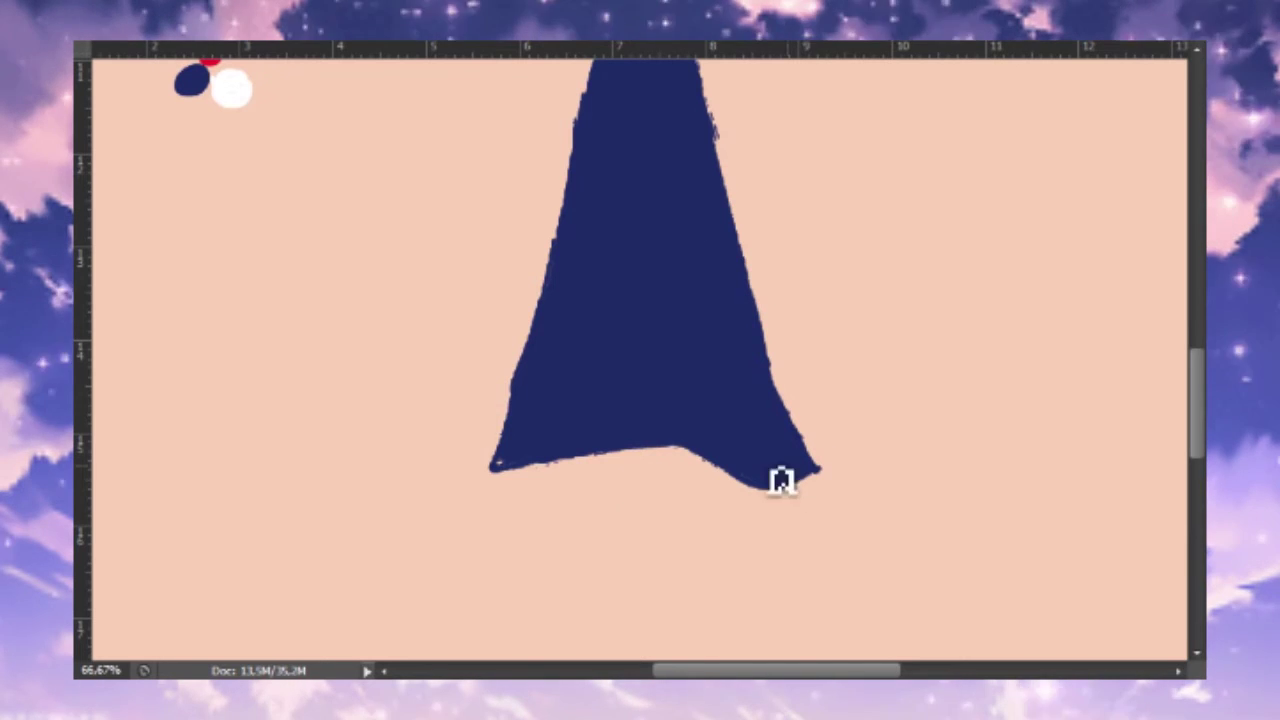
pyautogui.scroll(5, 760, 323)
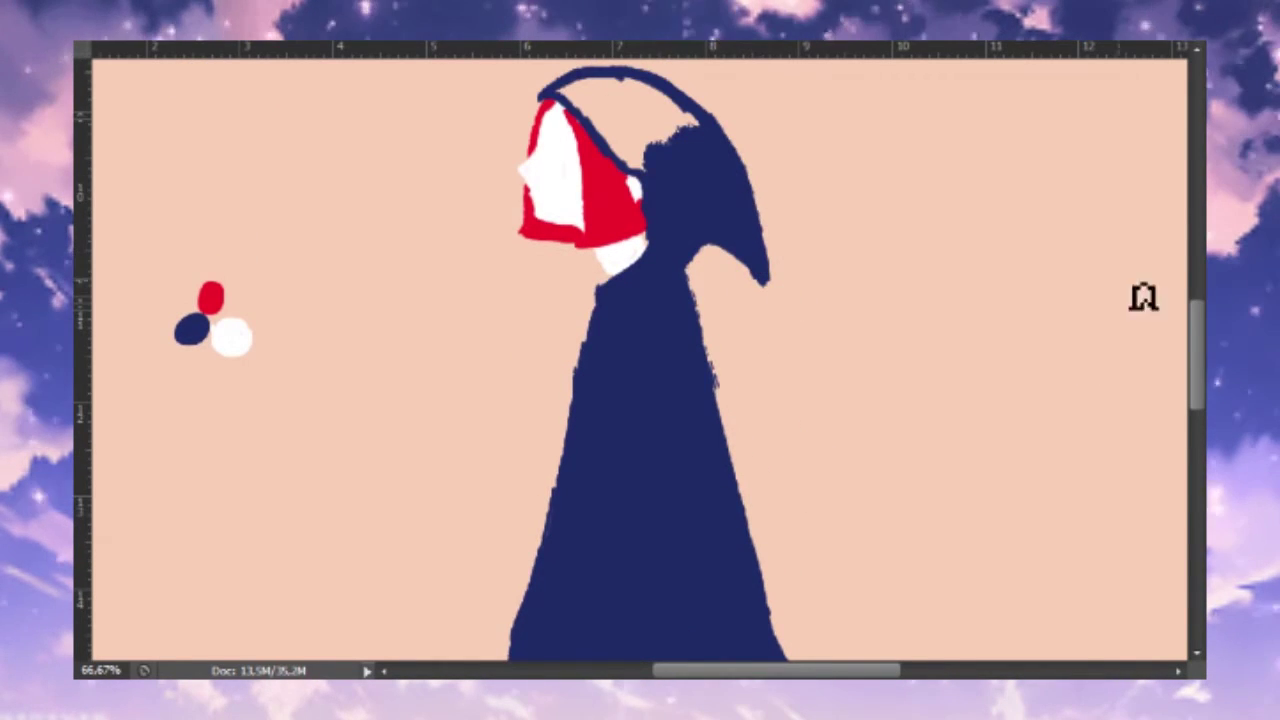
pyautogui.scroll(2, 586, 229)
pyautogui.moveTo(572, 232)
pyautogui.mouseDown()
pyautogui.moveTo(654, 286)
pyautogui.moveTo(606, 243)
pyautogui.moveTo(630, 265)
pyautogui.moveTo(677, 254)
pyautogui.moveTo(631, 203)
pyautogui.mouseUp()
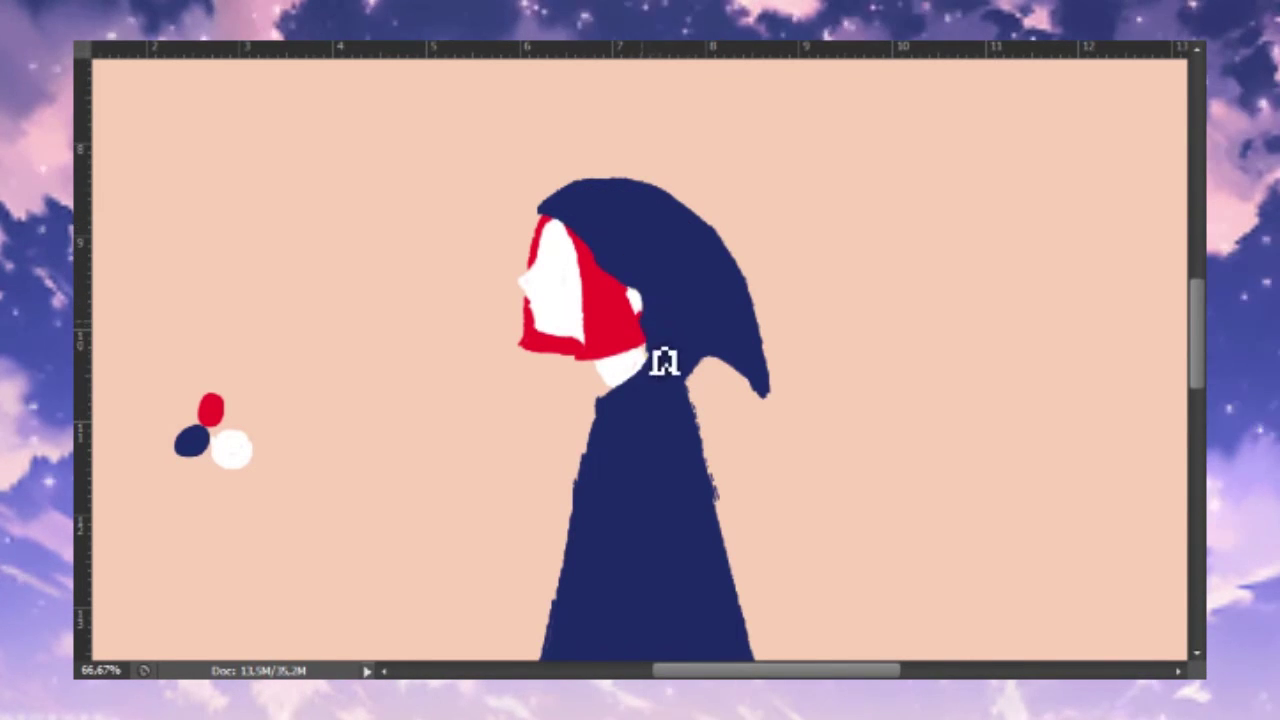
pyautogui.moveTo(1197, 335); pyautogui.dragTo(1195, 428)
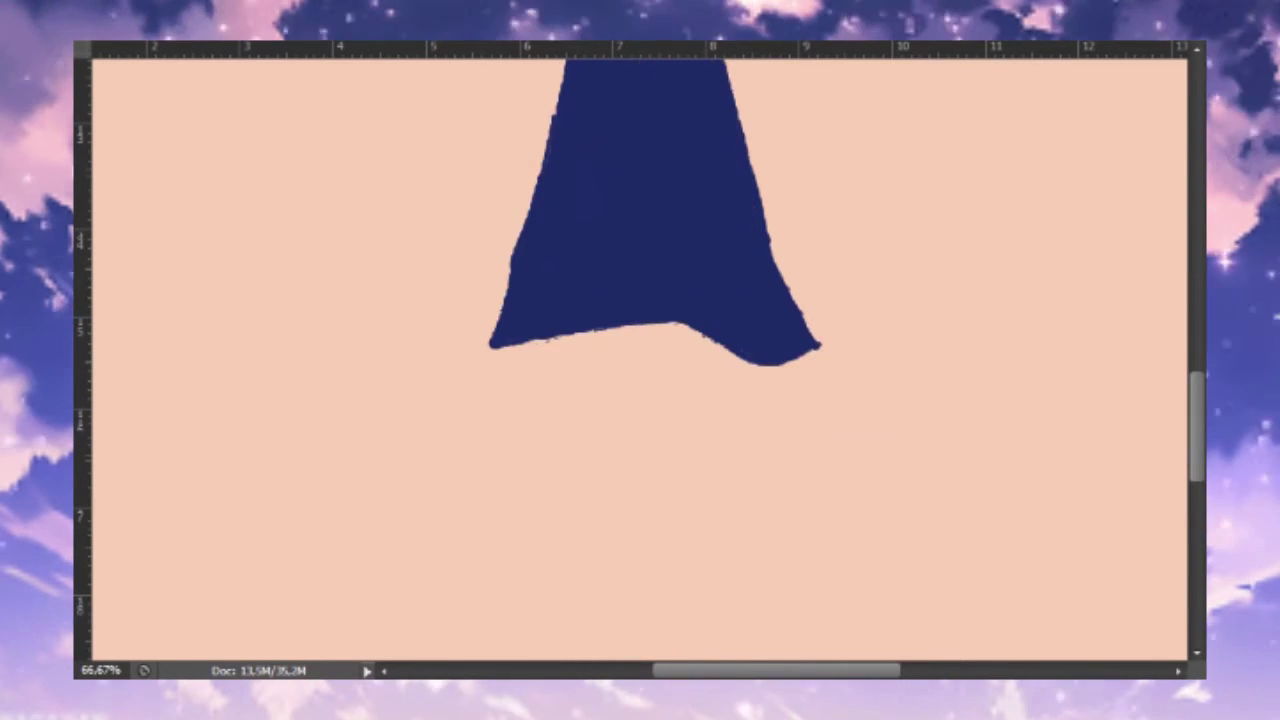
# Paint the front boot red from toe and heel up the leg to the coat hem
pyautogui.moveTo(1195, 428)
pyautogui.mouseDown()
pyautogui.moveTo(1195, 358)
pyautogui.moveTo(1190, 440)
pyautogui.mouseUp()
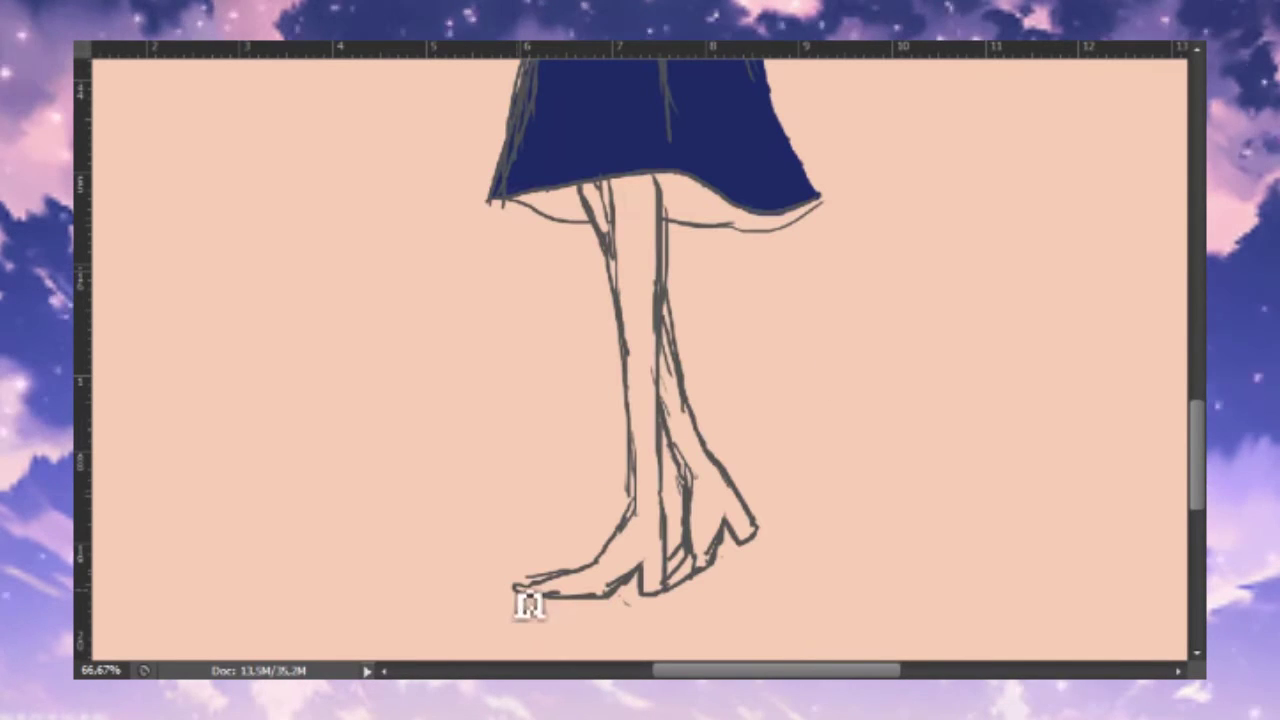
pyautogui.moveTo(516, 588)
pyautogui.mouseDown()
pyautogui.moveTo(566, 592)
pyautogui.moveTo(595, 565)
pyautogui.moveTo(608, 571)
pyautogui.moveTo(637, 505)
pyautogui.mouseUp()
pyautogui.moveTo(622, 597)
pyautogui.mouseDown()
pyautogui.moveTo(654, 589)
pyautogui.moveTo(672, 603)
pyautogui.mouseUp()
pyautogui.moveTo(640, 505); pyautogui.dragTo(632, 400)
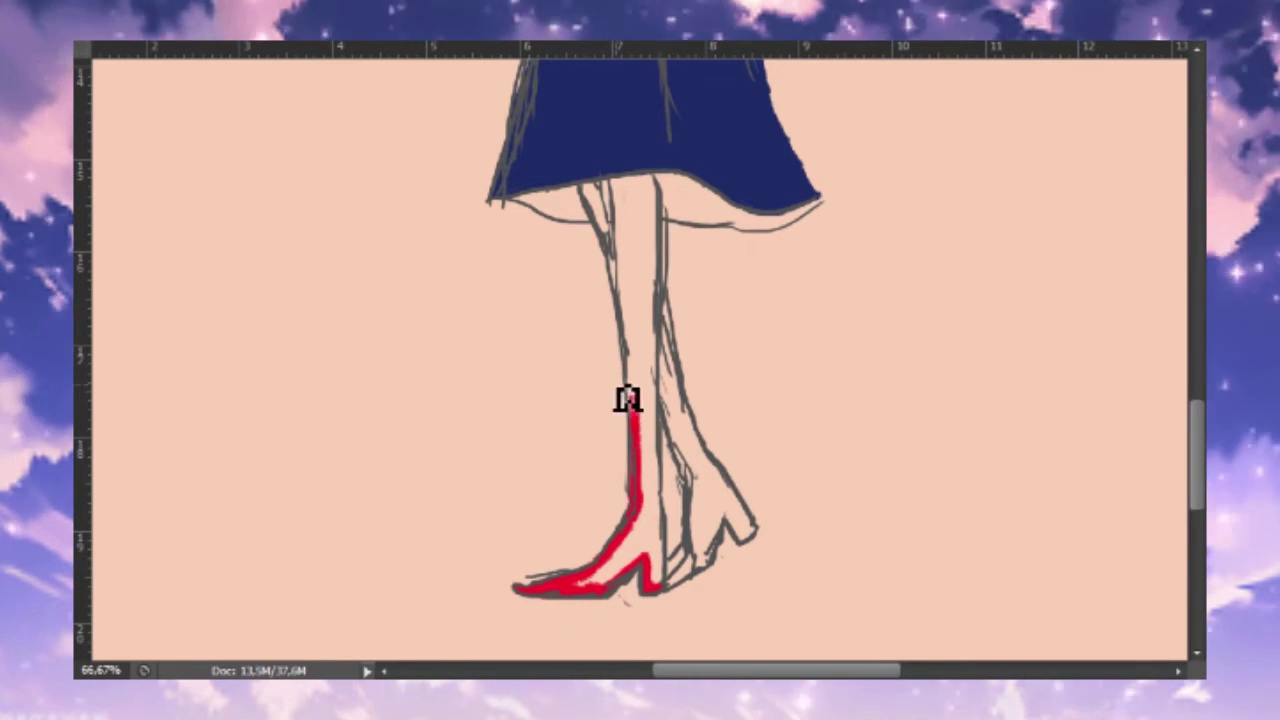
pyautogui.moveTo(646, 461); pyautogui.dragTo(638, 326)
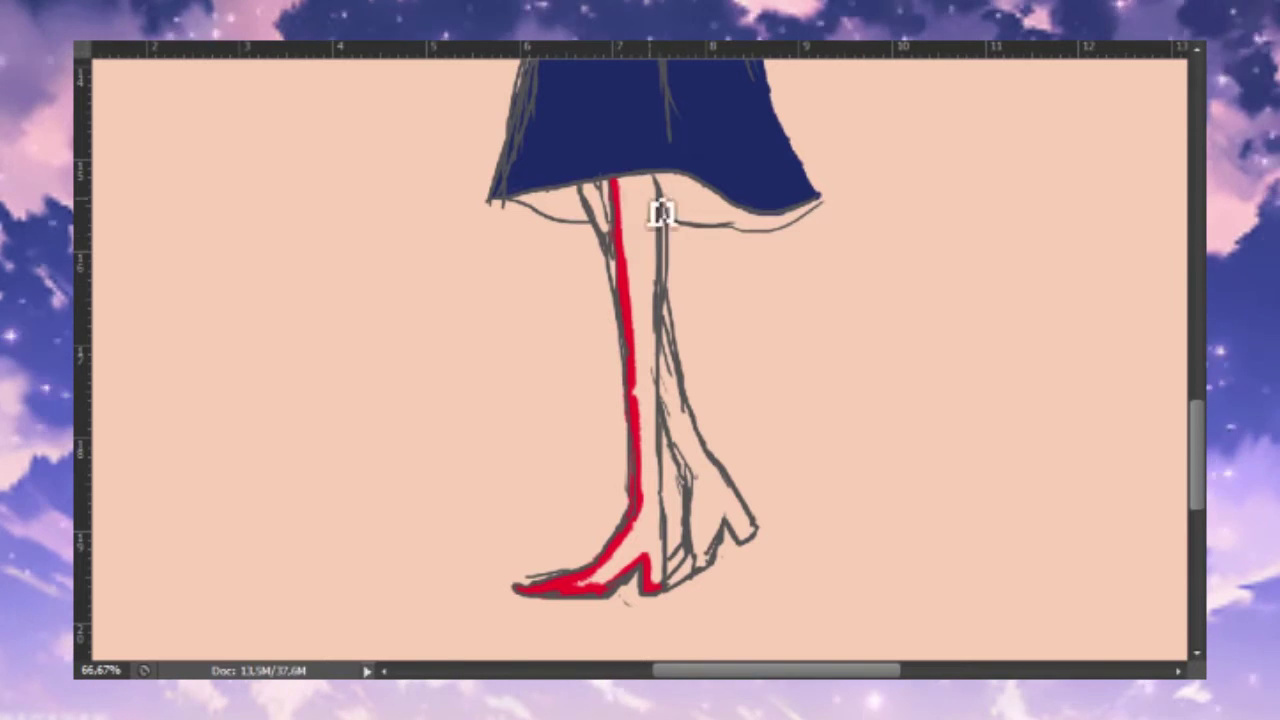
pyautogui.moveTo(668, 532); pyautogui.dragTo(662, 362)
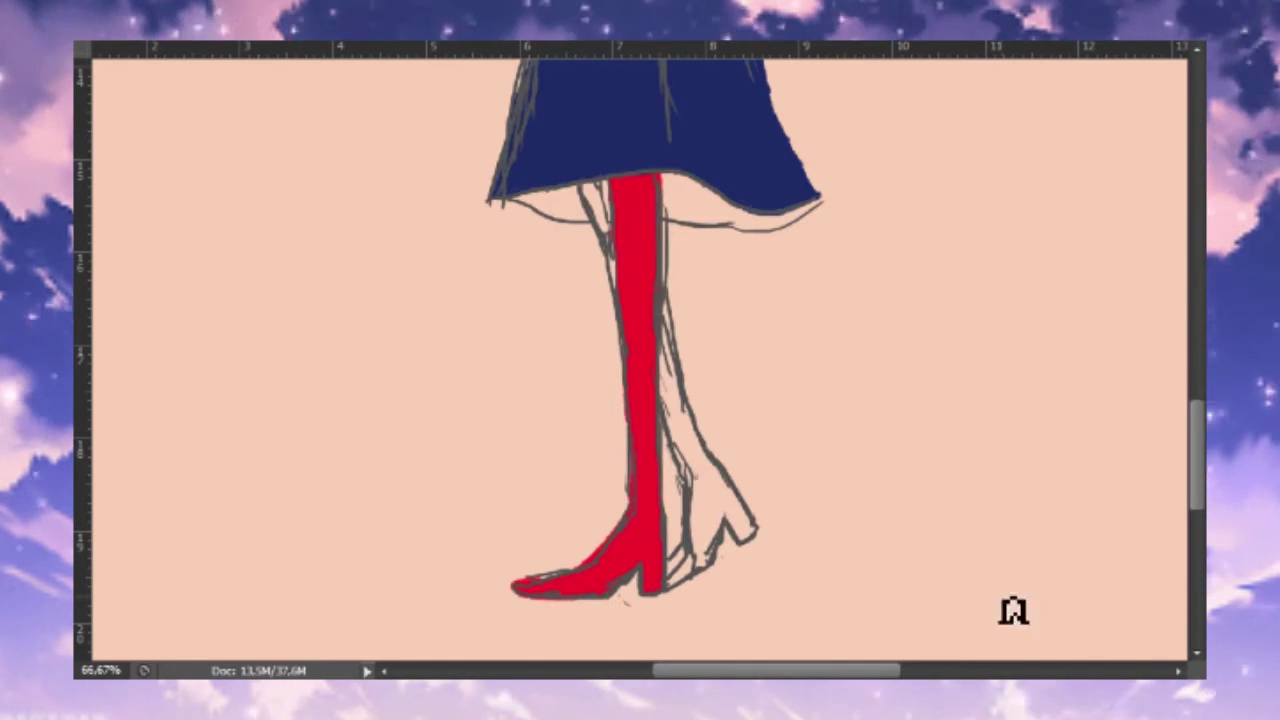
# Choose a darker red and paint the back leg and its heeled boot
pyautogui.click(823, 366)
pyautogui.click(1100, 276)
pyautogui.moveTo(631, 230)
pyautogui.mouseDown()
pyautogui.moveTo(629, 289)
pyautogui.moveTo(621, 170)
pyautogui.mouseUp()
pyautogui.moveTo(695, 478)
pyautogui.mouseDown()
pyautogui.moveTo(666, 580)
pyautogui.moveTo(735, 537)
pyautogui.moveTo(754, 557)
pyautogui.moveTo(690, 390)
pyautogui.mouseUp()
pyautogui.moveTo(720, 537)
pyautogui.mouseDown()
pyautogui.moveTo(694, 566)
pyautogui.moveTo(703, 546)
pyautogui.moveTo(756, 543)
pyautogui.moveTo(694, 457)
pyautogui.moveTo(631, 251)
pyautogui.mouseUp()
pyautogui.moveTo(1203, 440); pyautogui.dragTo(1200, 405)
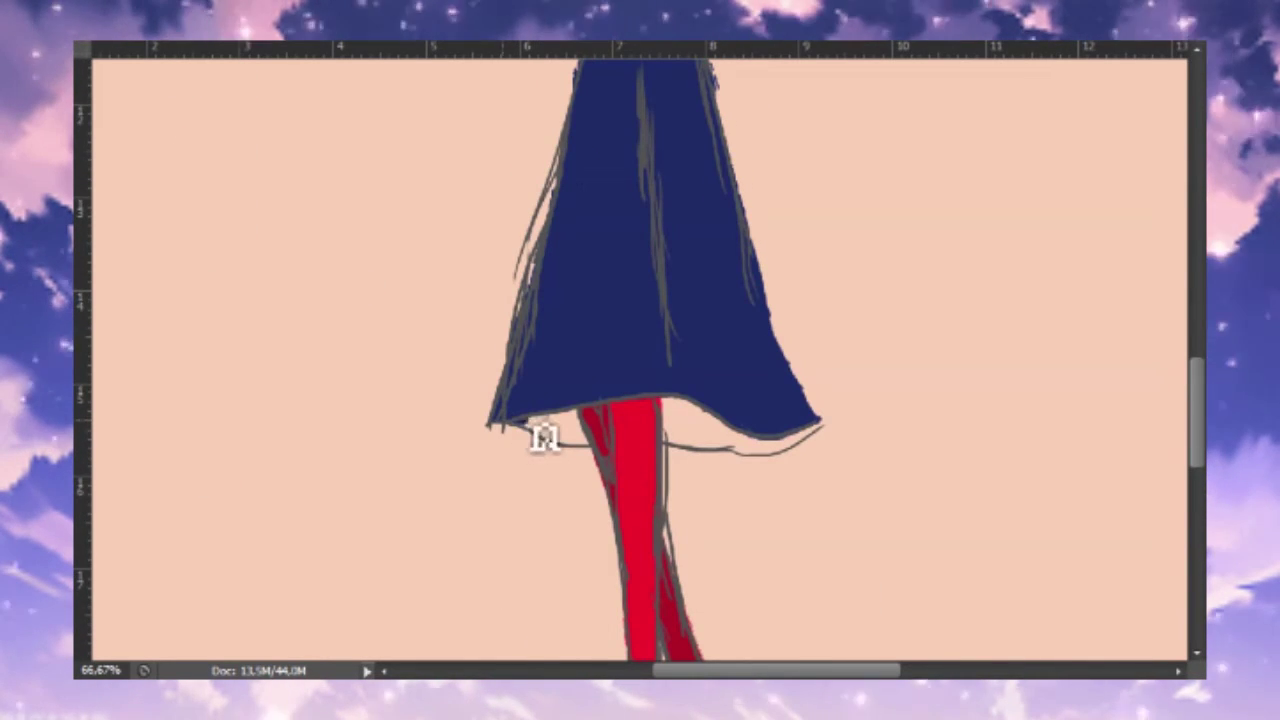
# Fill the gap under the coat hem with navy and start the red pom-pom at the hat tip
pyautogui.moveTo(666, 445)
pyautogui.mouseDown()
pyautogui.moveTo(735, 443)
pyautogui.moveTo(731, 457)
pyautogui.moveTo(816, 430)
pyautogui.mouseUp()
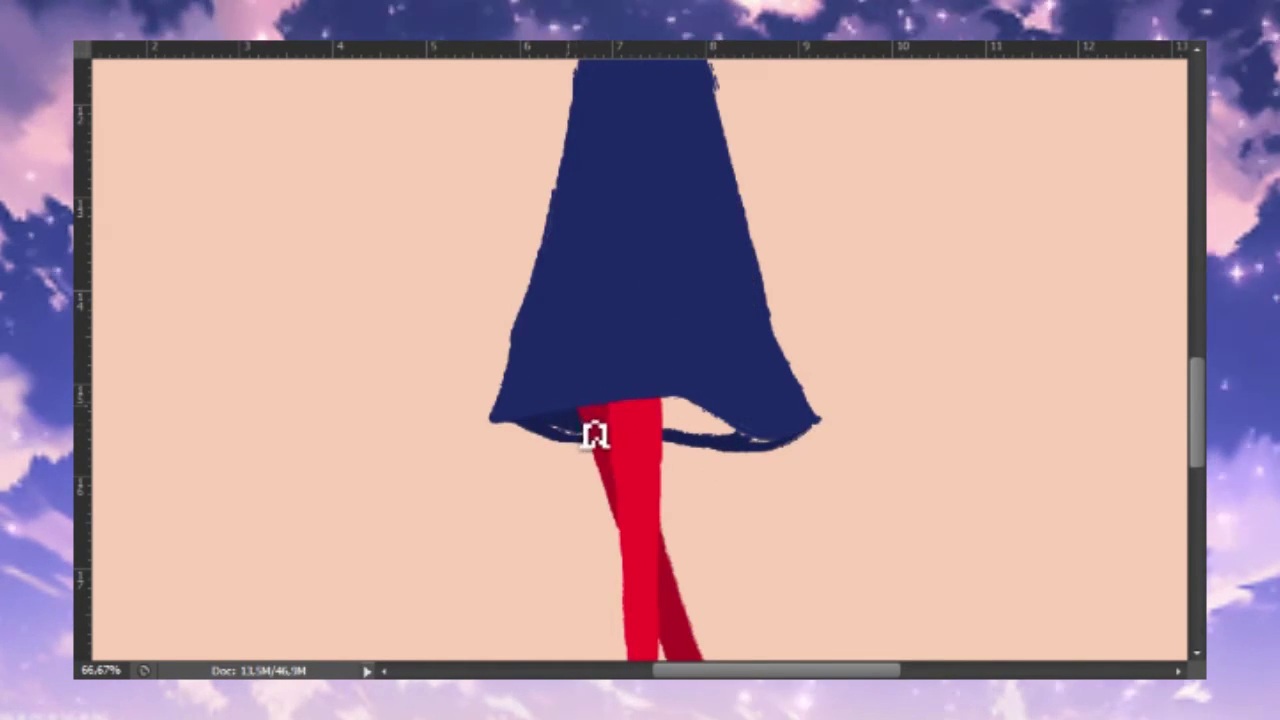
pyautogui.moveTo(660, 432)
pyautogui.mouseDown()
pyautogui.moveTo(794, 434)
pyautogui.moveTo(713, 452)
pyautogui.mouseUp()
pyautogui.moveTo(1194, 414)
pyautogui.mouseDown()
pyautogui.moveTo(1194, 434)
pyautogui.moveTo(1163, 331)
pyautogui.mouseUp()
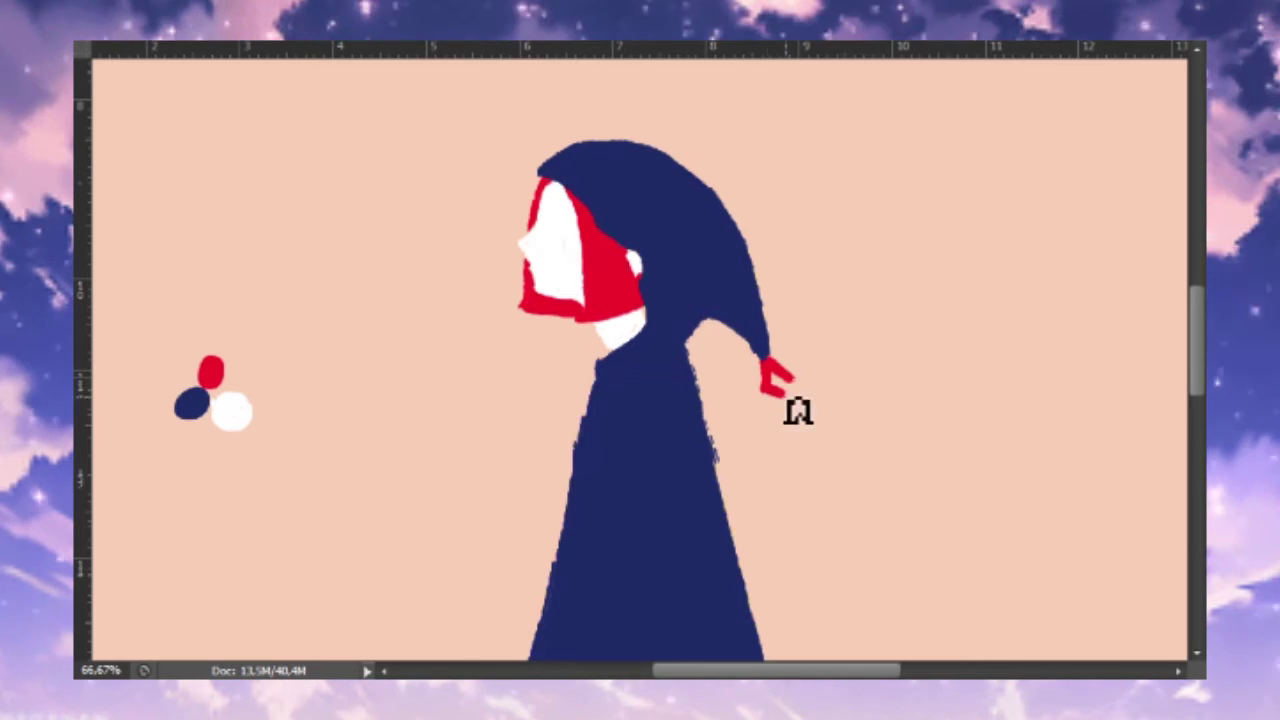
pyautogui.moveTo(786, 382); pyautogui.dragTo(780, 365)
# Finish the pom-pom and draw red and dark-red outline triangles left of and below the boots
pyautogui.moveTo(1196, 343); pyautogui.dragTo(1196, 480)
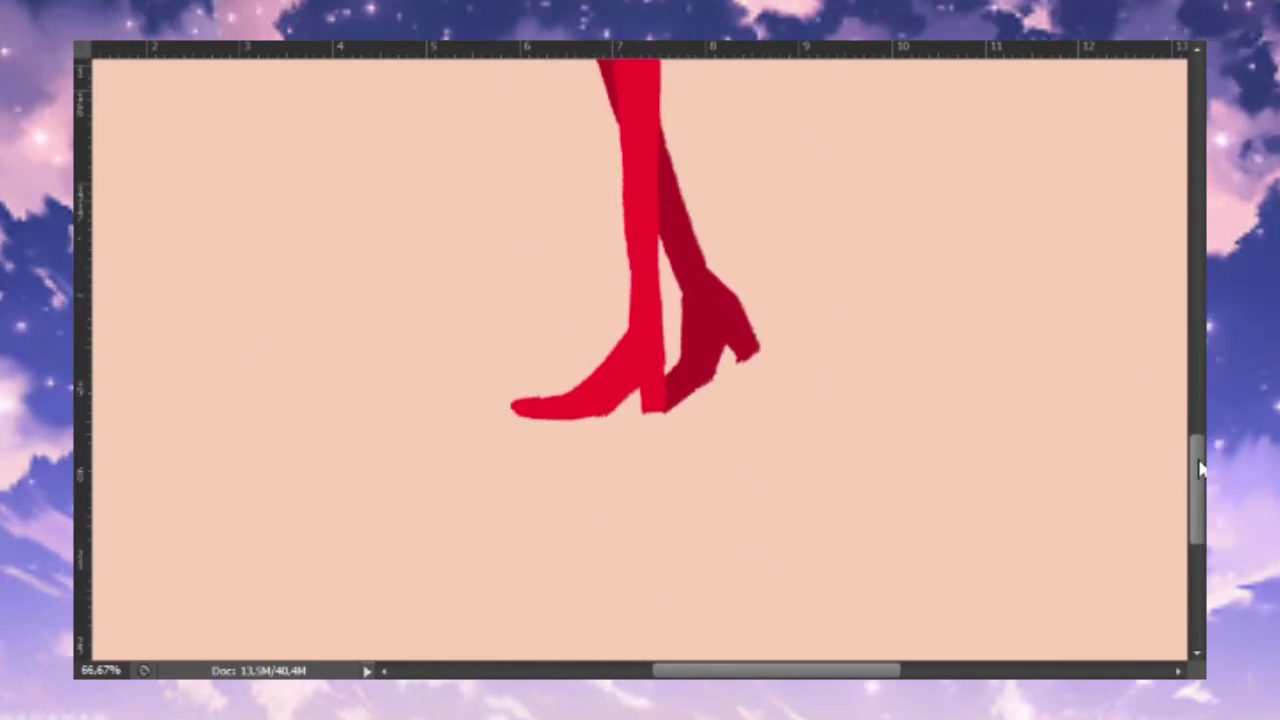
pyautogui.moveTo(462, 477)
pyautogui.mouseDown()
pyautogui.moveTo(557, 468)
pyautogui.moveTo(462, 478)
pyautogui.mouseUp()
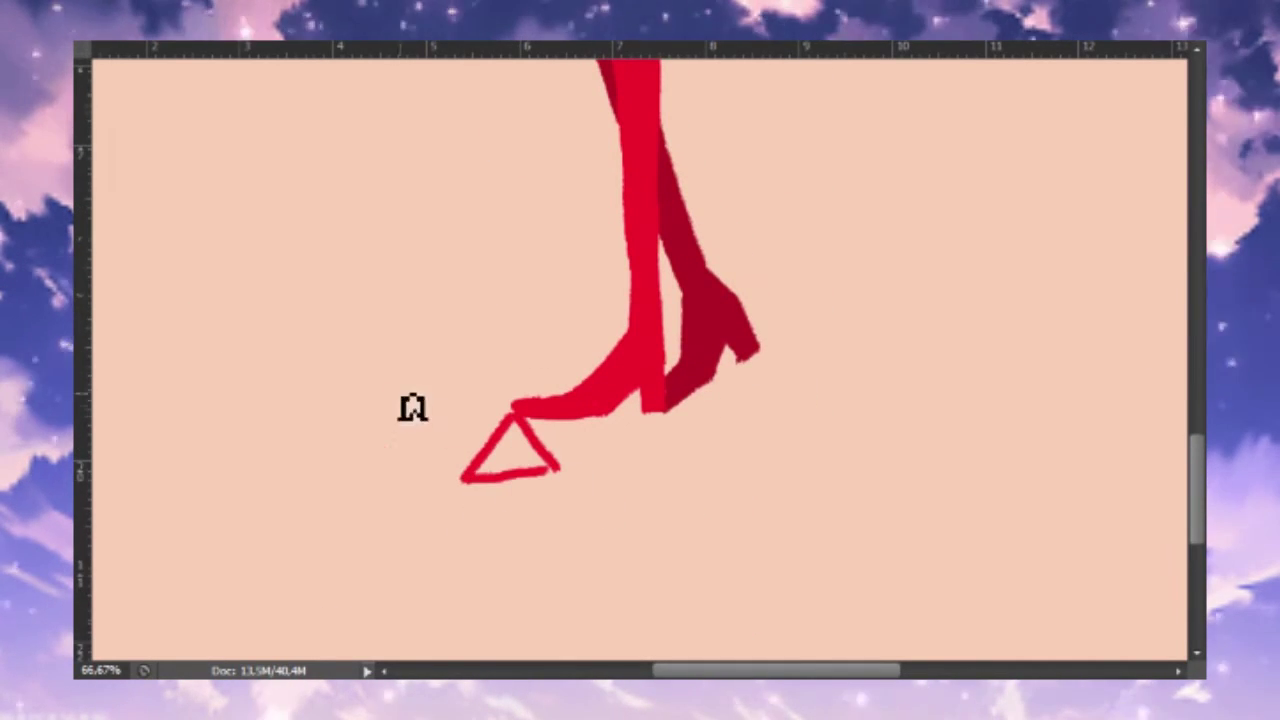
pyautogui.moveTo(390, 381); pyautogui.dragTo(393, 386)
pyautogui.moveTo(603, 422); pyautogui.dragTo(600, 426)
pyautogui.moveTo(674, 500)
pyautogui.mouseDown()
pyautogui.moveTo(686, 480)
pyautogui.moveTo(674, 503)
pyautogui.mouseUp()
pyautogui.moveTo(490, 562)
pyautogui.mouseDown()
pyautogui.moveTo(537, 531)
pyautogui.moveTo(490, 565)
pyautogui.mouseUp()
pyautogui.moveTo(503, 372); pyautogui.dragTo(540, 352)
pyautogui.moveTo(614, 540)
pyautogui.mouseDown()
pyautogui.moveTo(680, 538)
pyautogui.moveTo(660, 580)
pyautogui.mouseUp()
pyautogui.moveTo(420, 515); pyautogui.dragTo(398, 565)
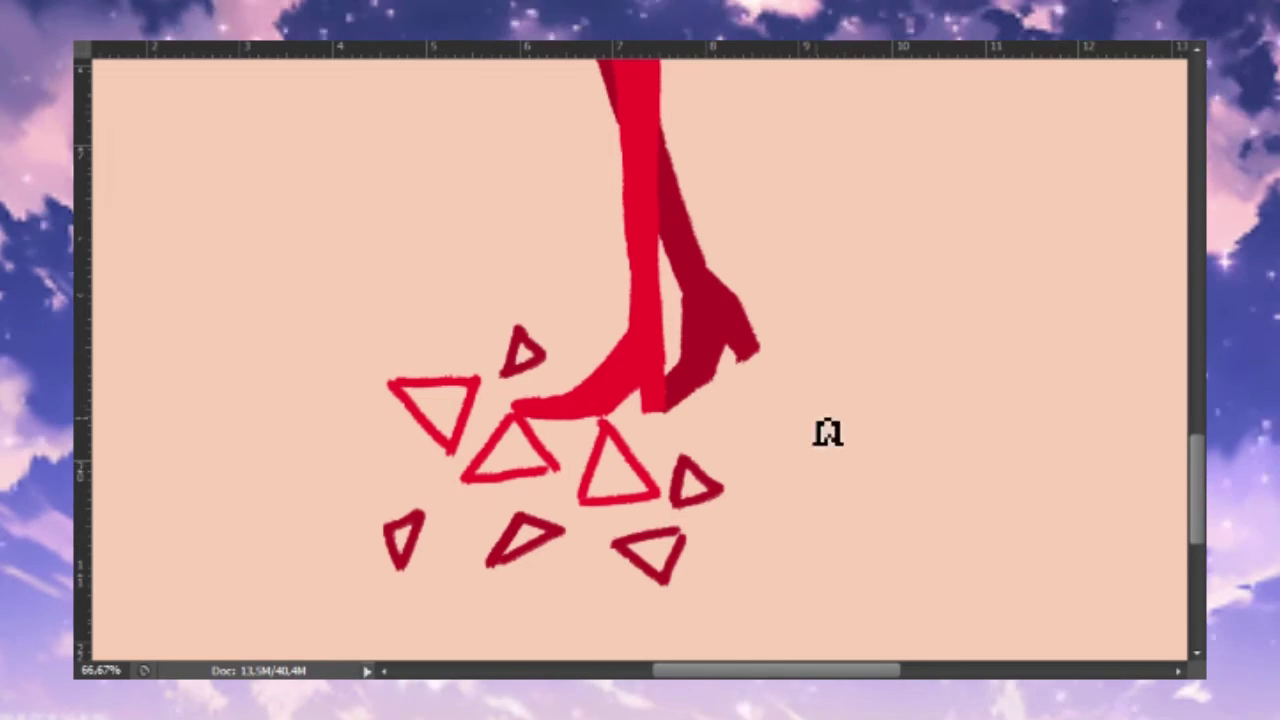
# Add red and dark-red outline triangles right of the boots, redrawing stray strokes
pyautogui.moveTo(737, 451); pyautogui.dragTo(815, 390)
pyautogui.hotkey('ctrl', 'z')
pyautogui.moveTo(757, 440); pyautogui.dragTo(745, 425)
pyautogui.moveTo(762, 492); pyautogui.dragTo(765, 535)
pyautogui.moveTo(825, 495)
pyautogui.mouseDown()
pyautogui.moveTo(895, 410)
pyautogui.moveTo(825, 495)
pyautogui.mouseUp()
pyautogui.moveTo(790, 365)
pyautogui.mouseDown()
pyautogui.moveTo(812, 310)
pyautogui.moveTo(790, 365)
pyautogui.mouseUp()
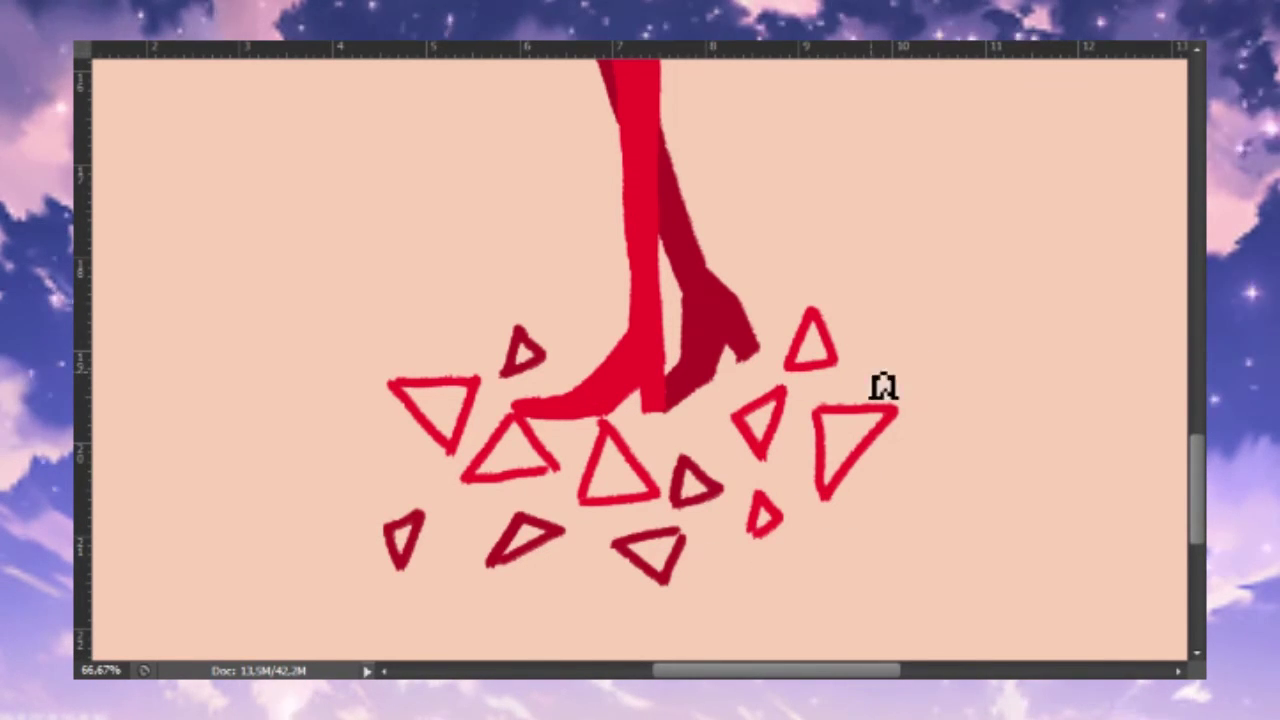
pyautogui.moveTo(872, 370); pyautogui.dragTo(912, 370)
pyautogui.moveTo(909, 443); pyautogui.dragTo(851, 529)
pyautogui.hotkey('ctrl', 'z')
pyautogui.moveTo(900, 458); pyautogui.dragTo(845, 548)
pyautogui.moveTo(845, 548); pyautogui.dragTo(930, 545)
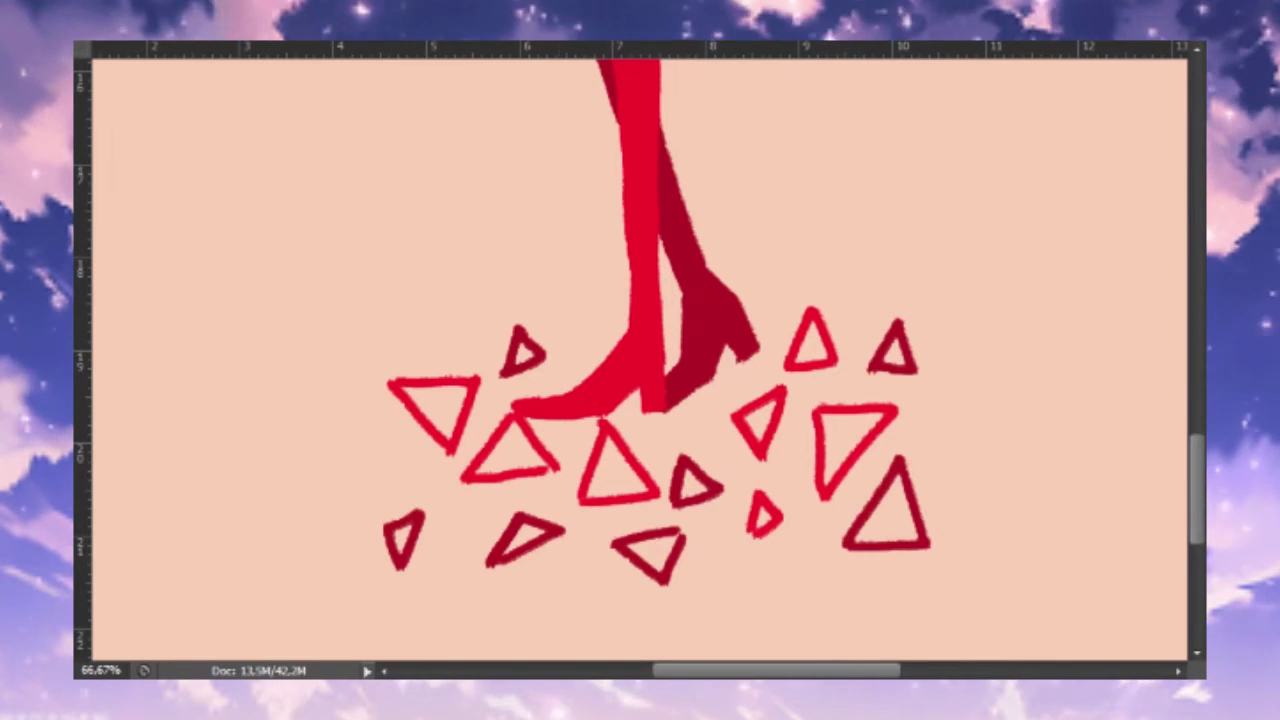
pyautogui.hotkey('ctrl', '-')
pyautogui.scroll(5, 1163, 463)
# Zoom in on the face and hood and toggle the hair's visibility to check it
pyautogui.scroll(-4, 1171, 320)
pyautogui.scroll(4, 1171, 391)
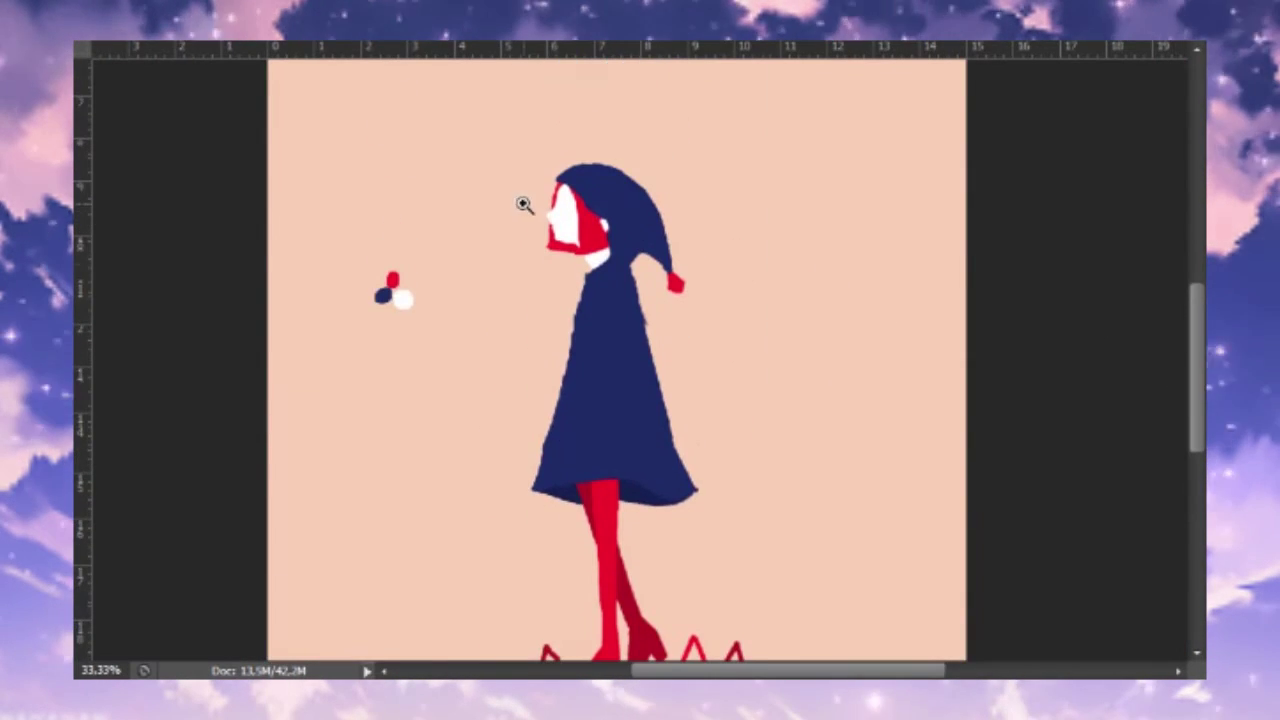
pyautogui.click(524, 220)
pyautogui.click(600, 214)
pyautogui.keyDown('alt'); pyautogui.click(531, 337); pyautogui.keyUp('alt')
pyautogui.click(586, 300)
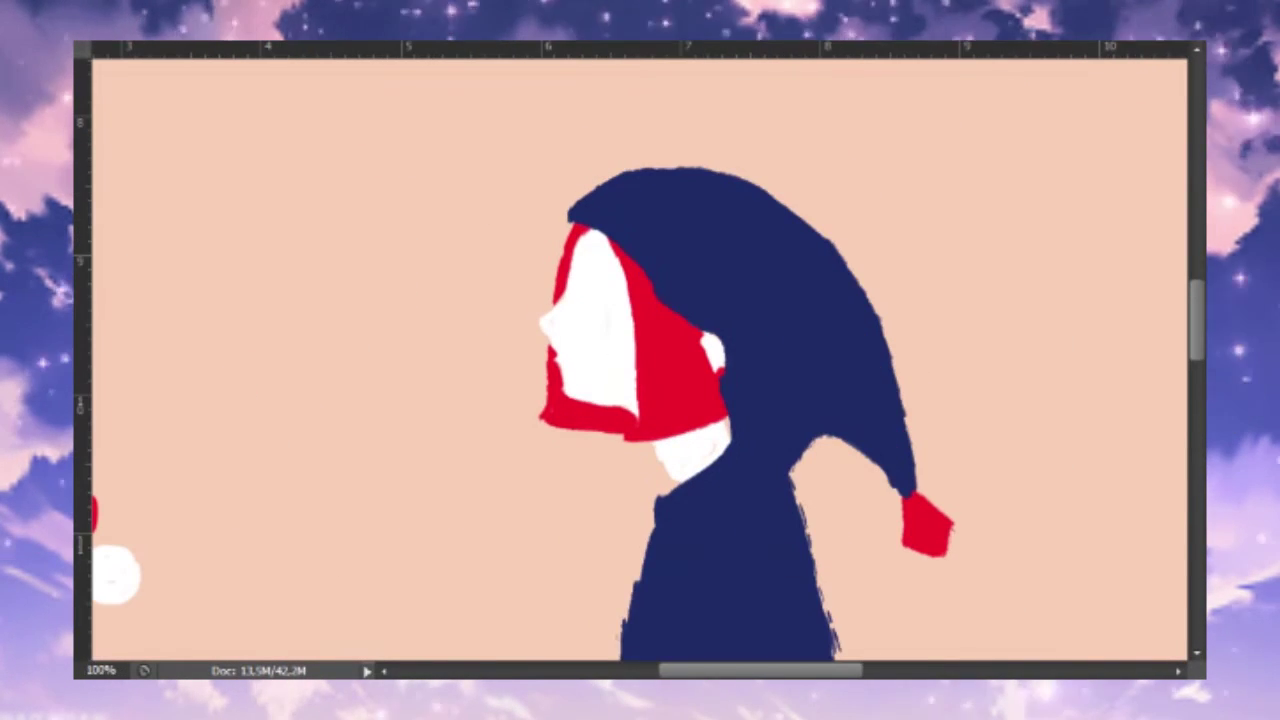
pyautogui.hotkey('ctrl', ',')
pyautogui.hotkey('ctrl', ',')
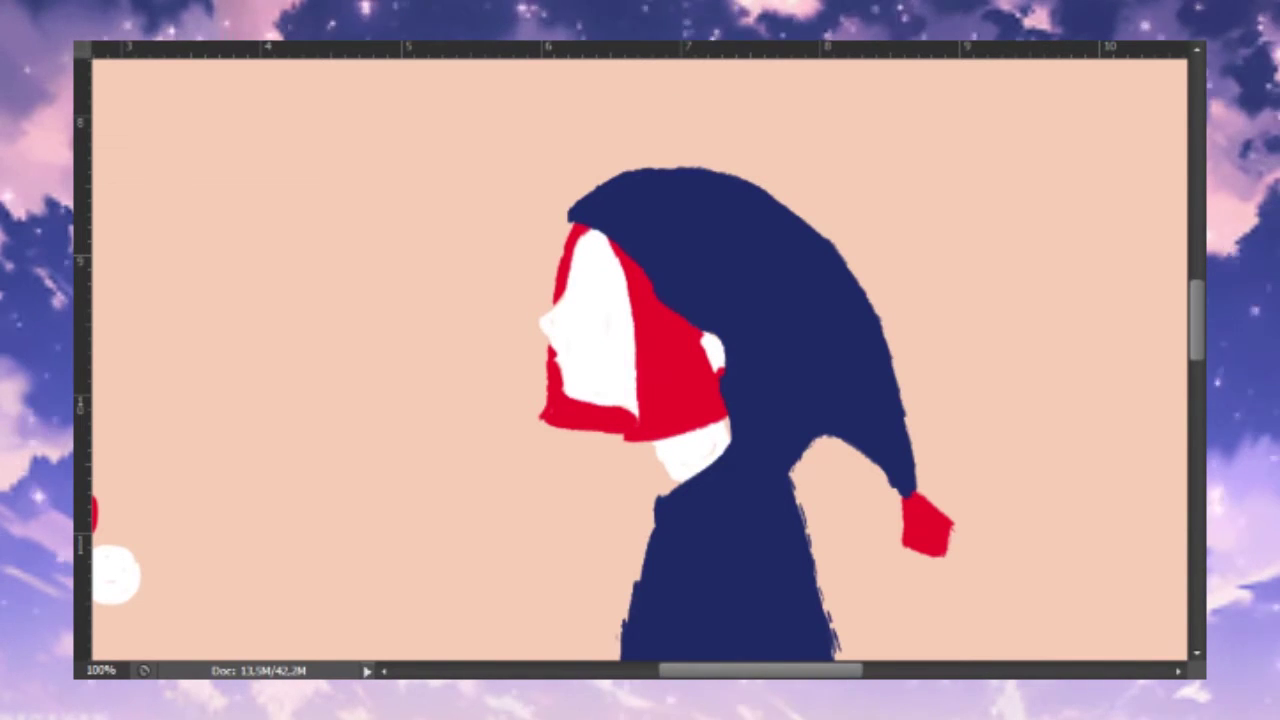
pyautogui.hscroll(-2, 777, 640)
pyautogui.scroll(-1, 777, 640)
pyautogui.scroll(-5, 337, 320)
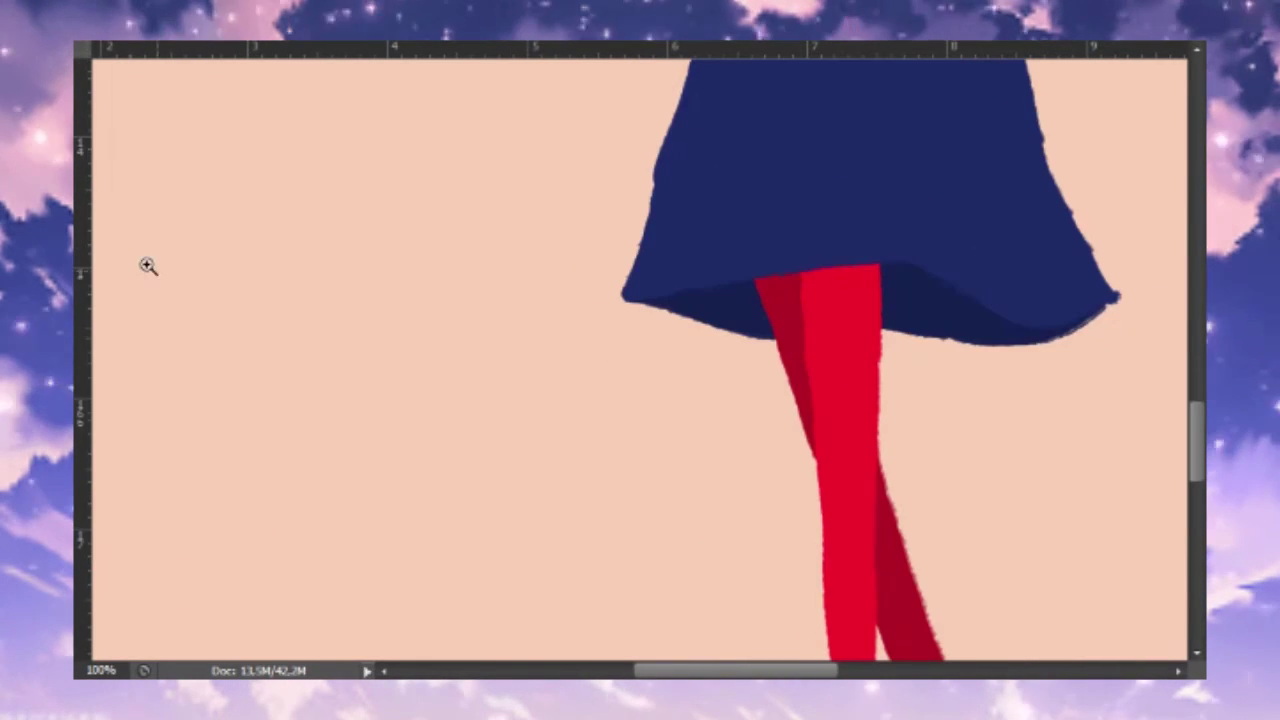
pyautogui.scroll(5, 905, 318)
# Shade the bottom and lower left of the hair with darker red
pyautogui.moveTo(760, 322)
pyautogui.mouseDown()
pyautogui.moveTo(723, 309)
pyautogui.moveTo(730, 322)
pyautogui.mouseUp()
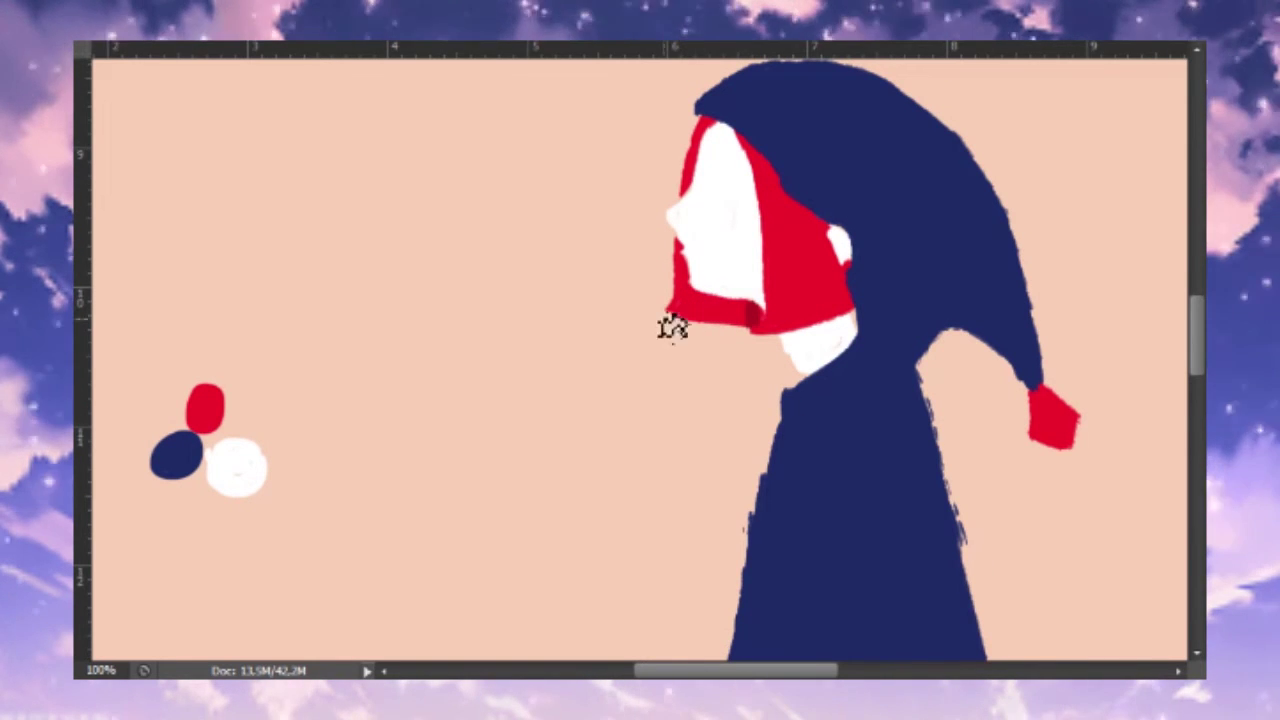
pyautogui.moveTo(686, 300)
pyautogui.mouseDown()
pyautogui.moveTo(731, 286)
pyautogui.moveTo(757, 328)
pyautogui.mouseUp()
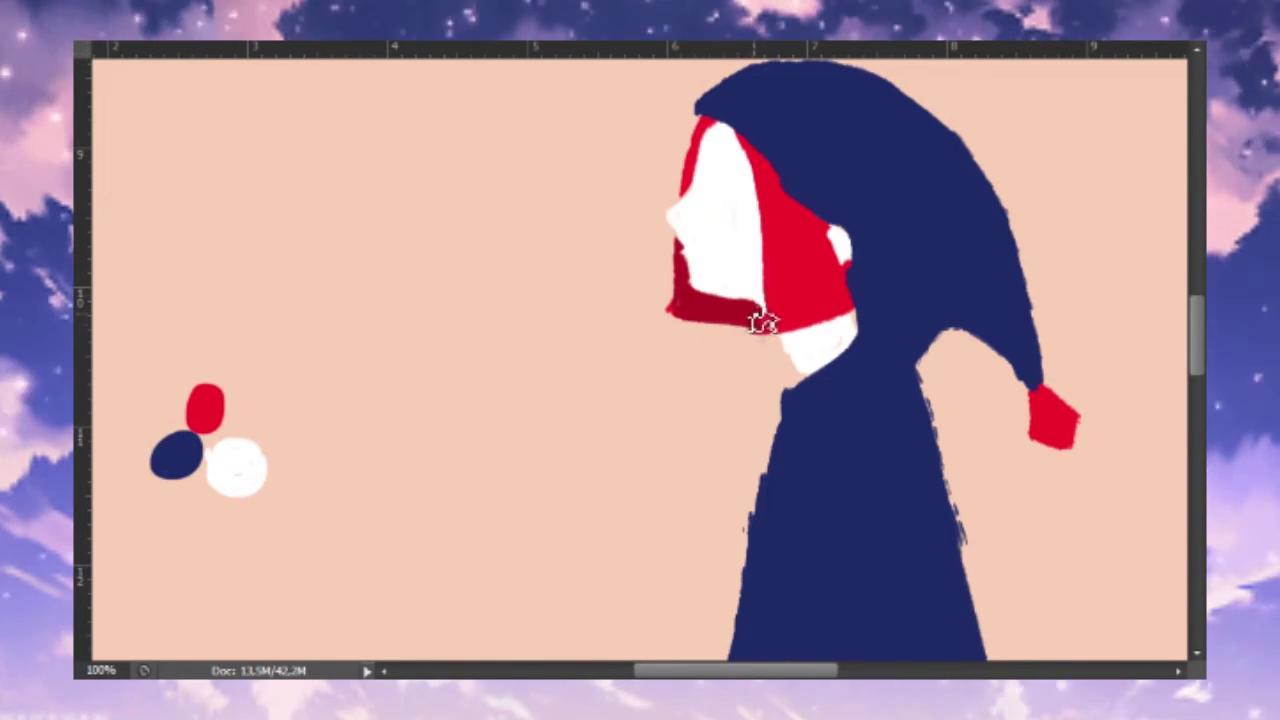
pyautogui.scroll(-3, 640, 360)
pyautogui.scroll(-3, 640, 360)
pyautogui.scroll(5, 640, 360)
pyautogui.scroll(-10, 640, 360)
pyautogui.scroll(5, 968, 460)
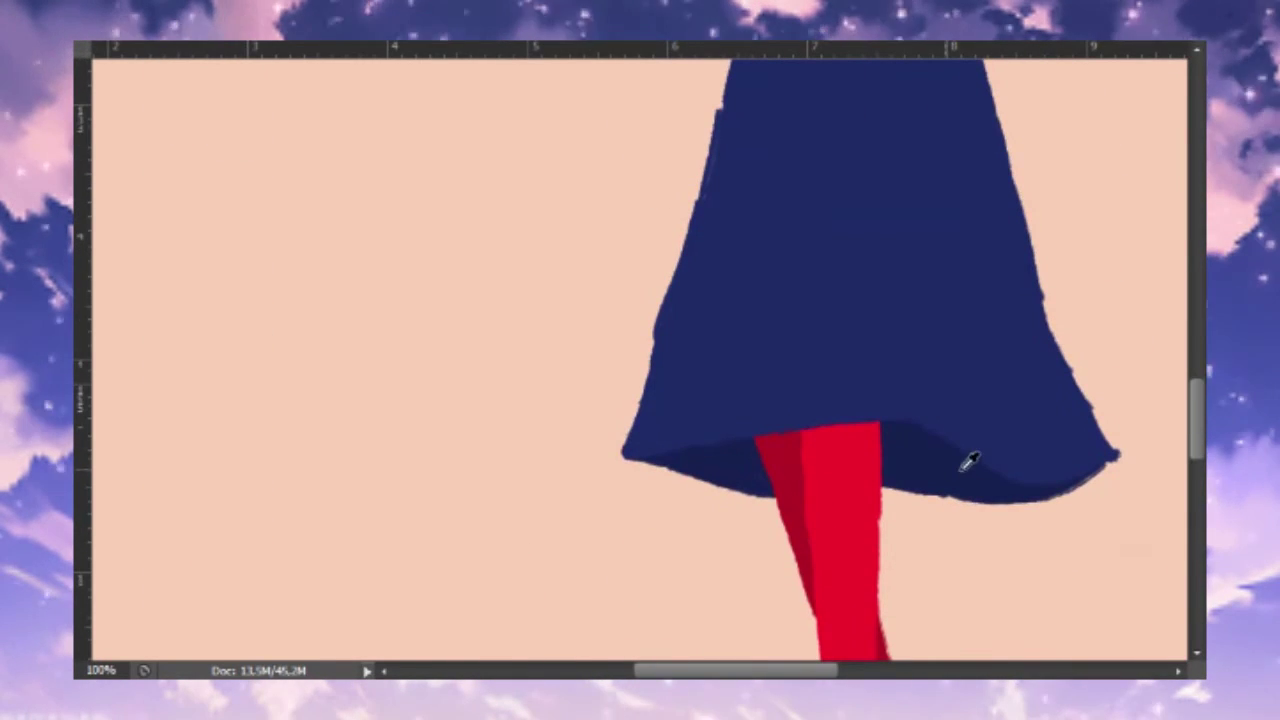
pyautogui.scroll(5, 900, 300)
pyautogui.scroll(5, 900, 286)
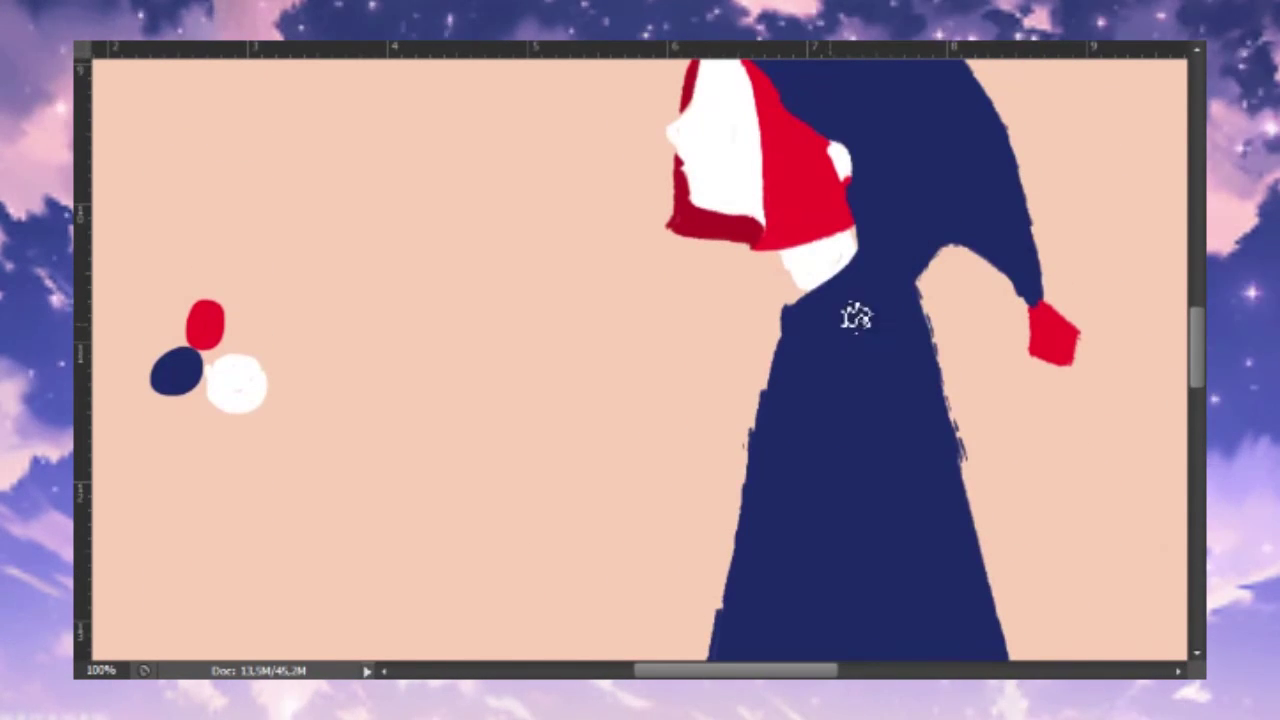
# Undo trial darker navy strokes on the coat, then dab darker navy dots along the hood edge and collar
pyautogui.moveTo(845, 302); pyautogui.dragTo(785, 330)
pyautogui.moveTo(775, 378); pyautogui.dragTo(763, 458)
pyautogui.moveTo(1196, 345); pyautogui.dragTo(1196, 318)
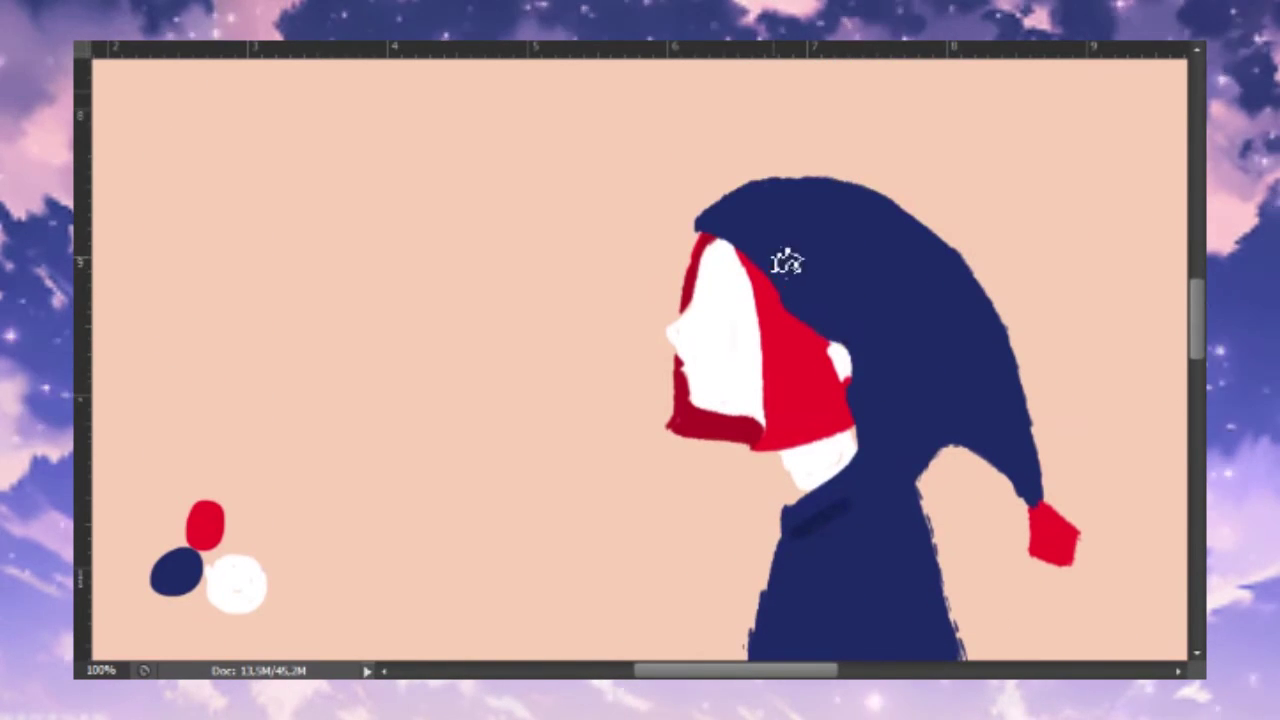
pyautogui.hotkey('ctrl', 'alt', 'z')
pyautogui.hotkey('ctrl', 'alt', 'z')
pyautogui.moveTo(730, 220); pyautogui.dragTo(848, 330)
pyautogui.moveTo(866, 405); pyautogui.dragTo(800, 531)
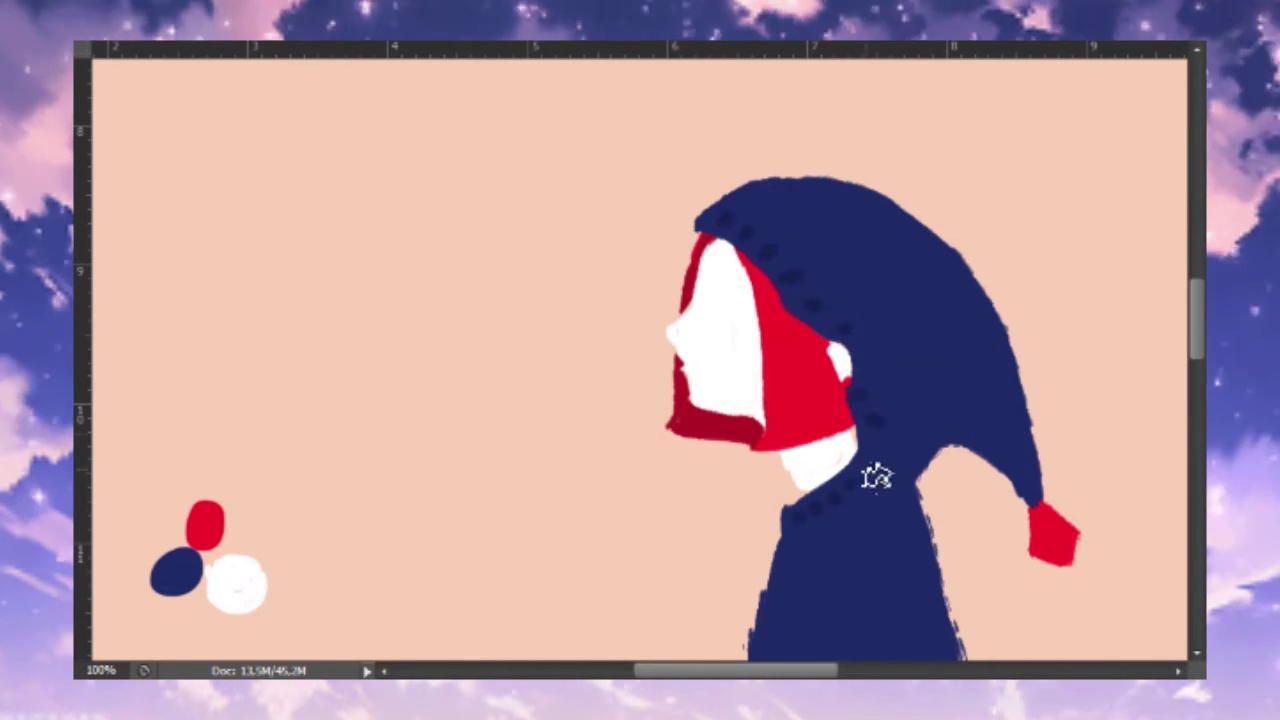
pyautogui.scroll(-5, 874, 474)
pyautogui.scroll(4, 700, 368)
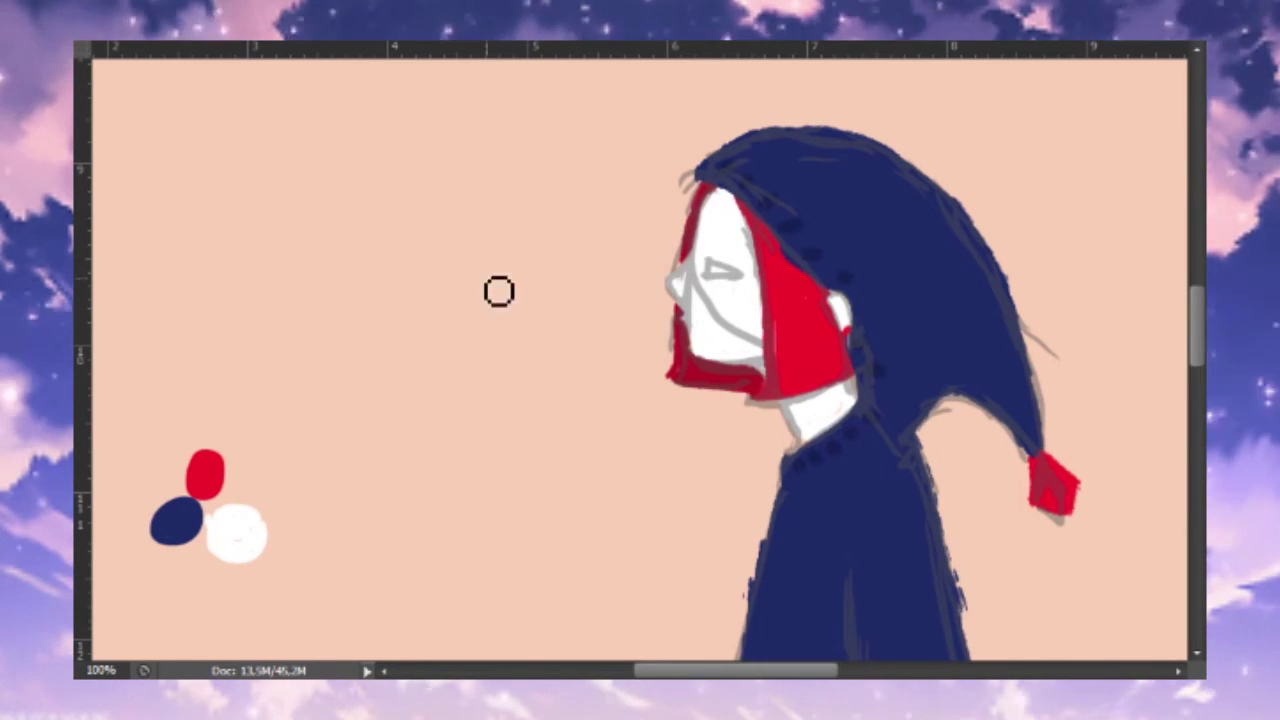
# Begin painting detail around the eye with a small brush
pyautogui.moveTo(720, 267); pyautogui.dragTo(731, 278)
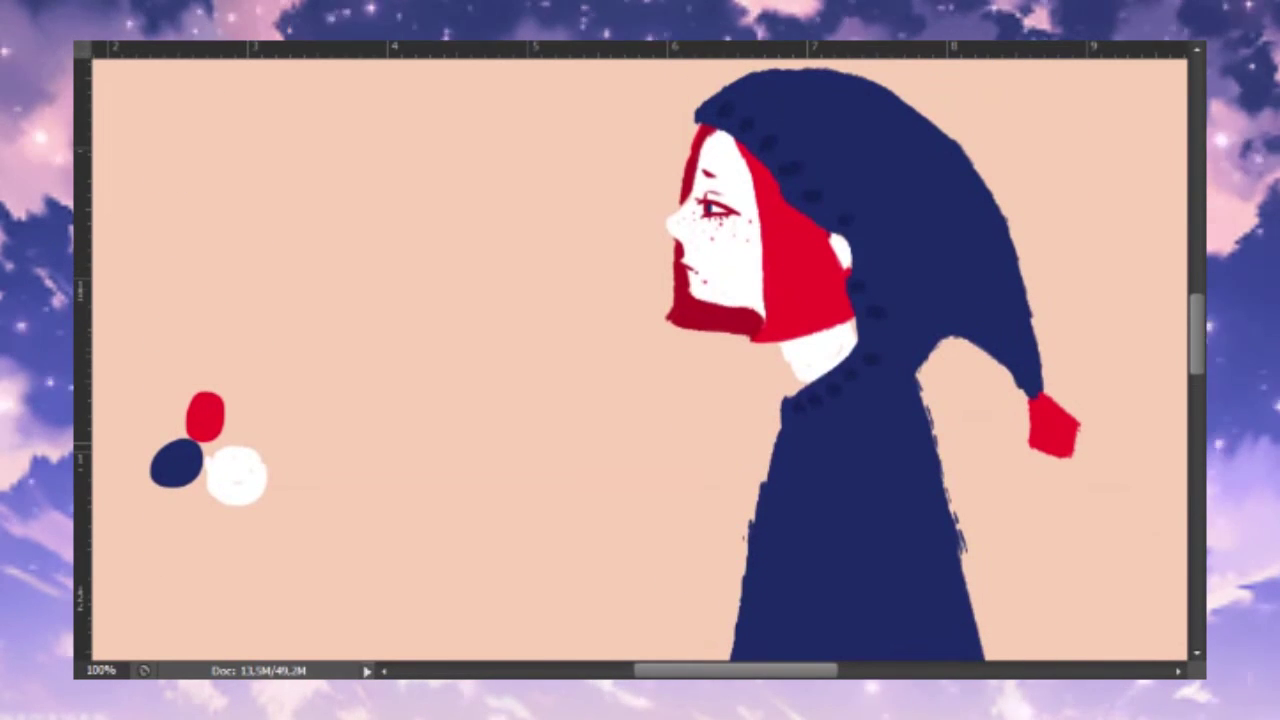
# Pick a brush preset and try red strokes above the head, discarding the rejects
pyautogui.rightClick(333, 353)
pyautogui.moveTo(457, 214); pyautogui.dragTo(420, 280)
pyautogui.hotkey('ctrl', 'z')
pyautogui.scroll(3, 514, 254)
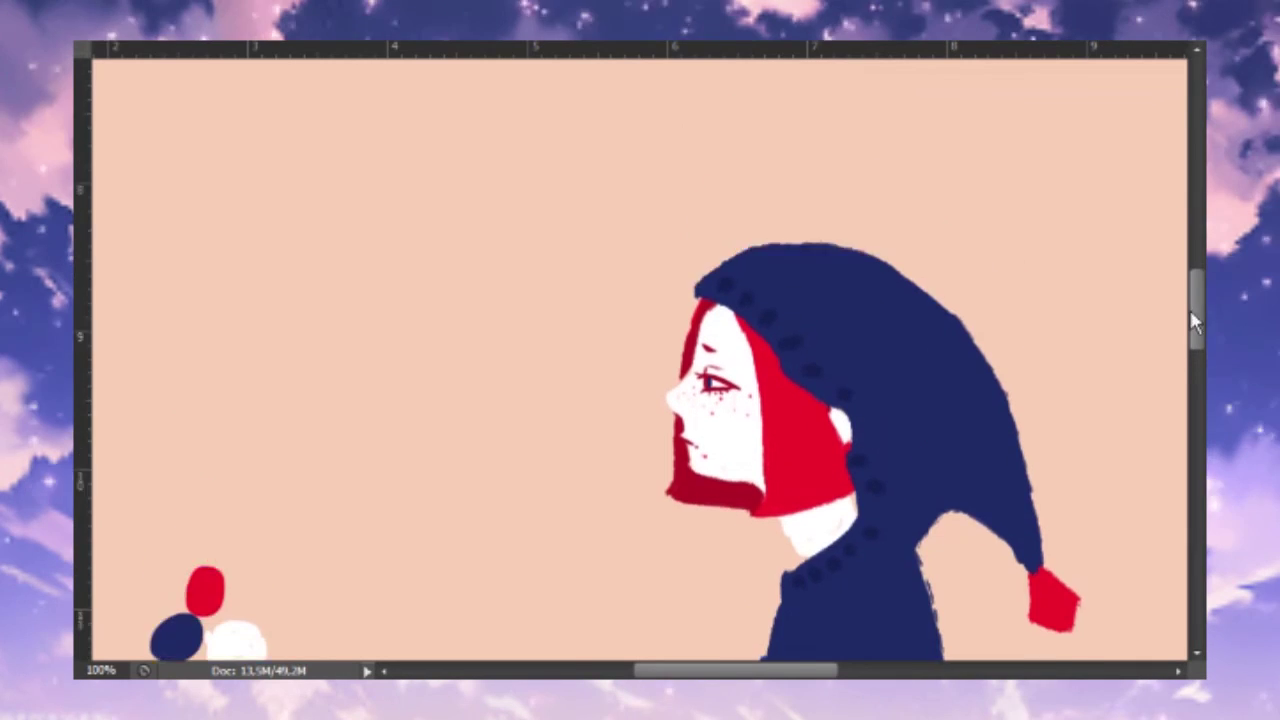
pyautogui.scroll(2, 766, 220)
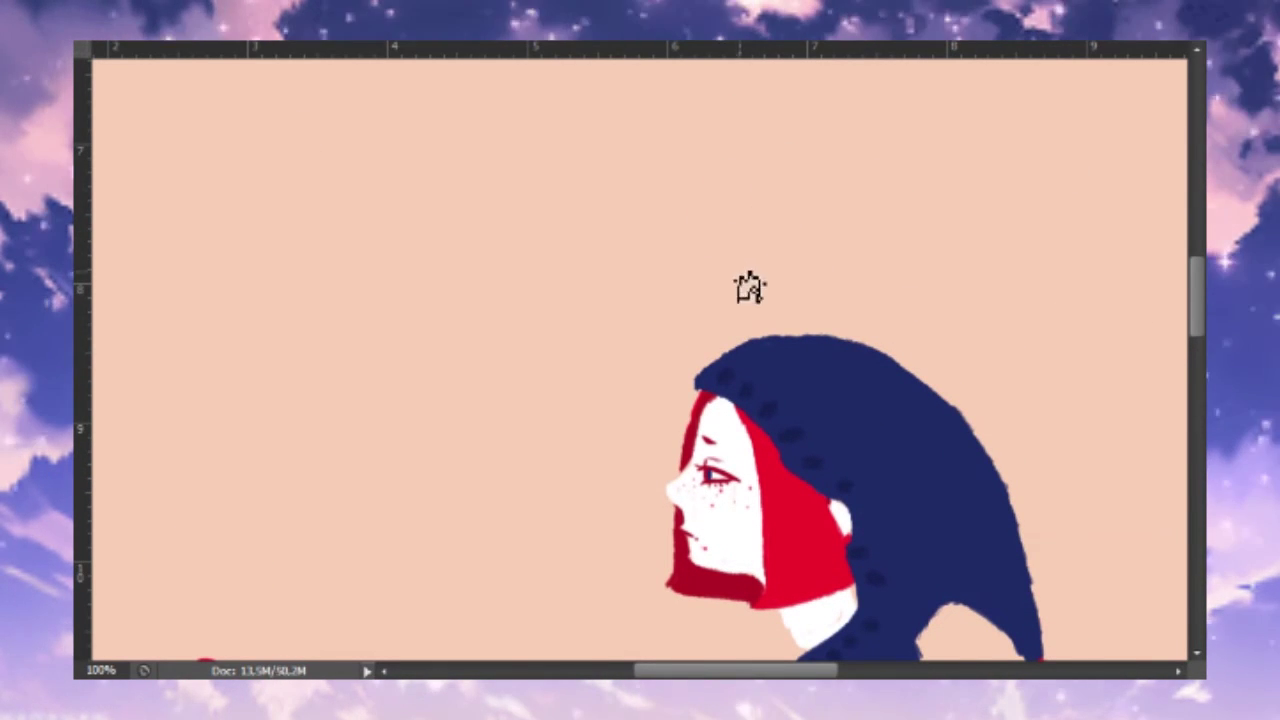
pyautogui.moveTo(746, 252)
pyautogui.mouseDown()
pyautogui.moveTo(808, 249)
pyautogui.moveTo(777, 295)
pyautogui.moveTo(745, 252)
pyautogui.mouseUp()
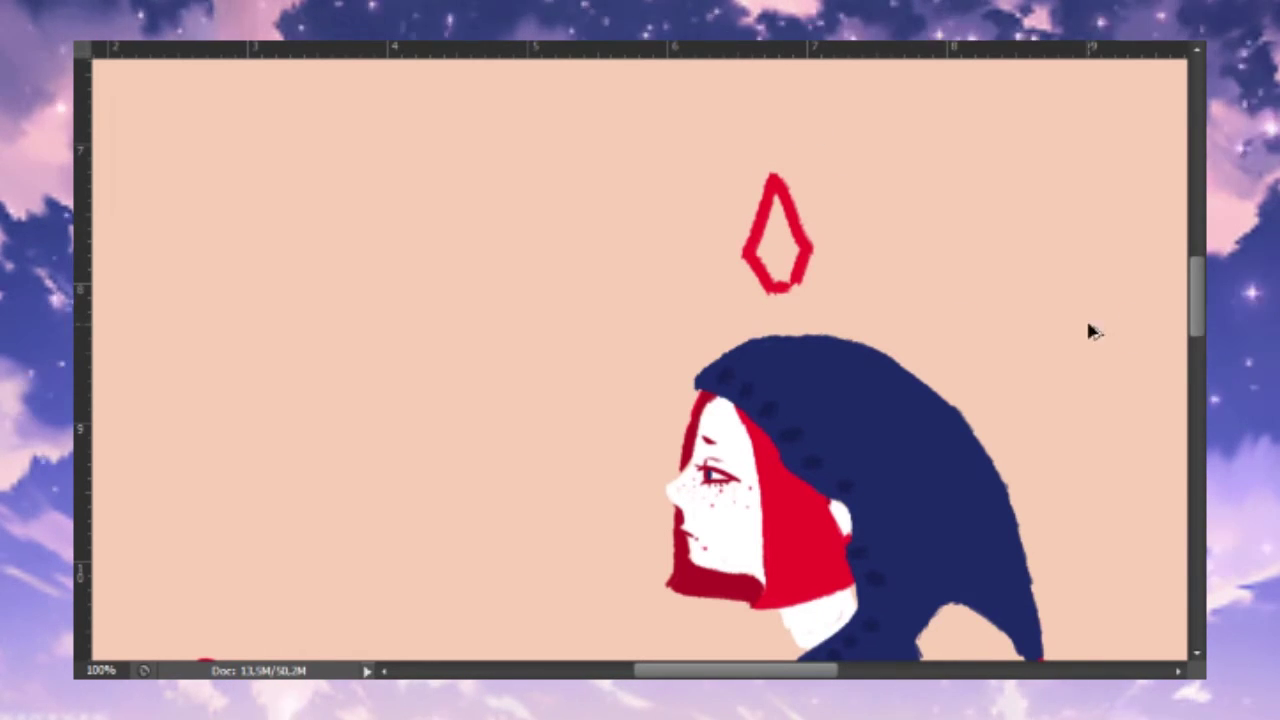
pyautogui.hotkey('ctrl', 'z')
# Paint the small red diamond marks above the head after undoing trial strokes
pyautogui.moveTo(749, 286)
pyautogui.mouseDown()
pyautogui.moveTo(812, 284)
pyautogui.moveTo(800, 294)
pyautogui.mouseUp()
pyautogui.hotkey('ctrl', 'z')
pyautogui.hotkey('ctrl', 'z')
pyautogui.moveTo(757, 255); pyautogui.dragTo(768, 282)
pyautogui.hotkey('ctrl', 'z')
pyautogui.moveTo(800, 228); pyautogui.dragTo(828, 258)
pyautogui.moveTo(826, 228); pyautogui.dragTo(800, 258)
pyautogui.moveTo(798, 270); pyautogui.dragTo(800, 298)
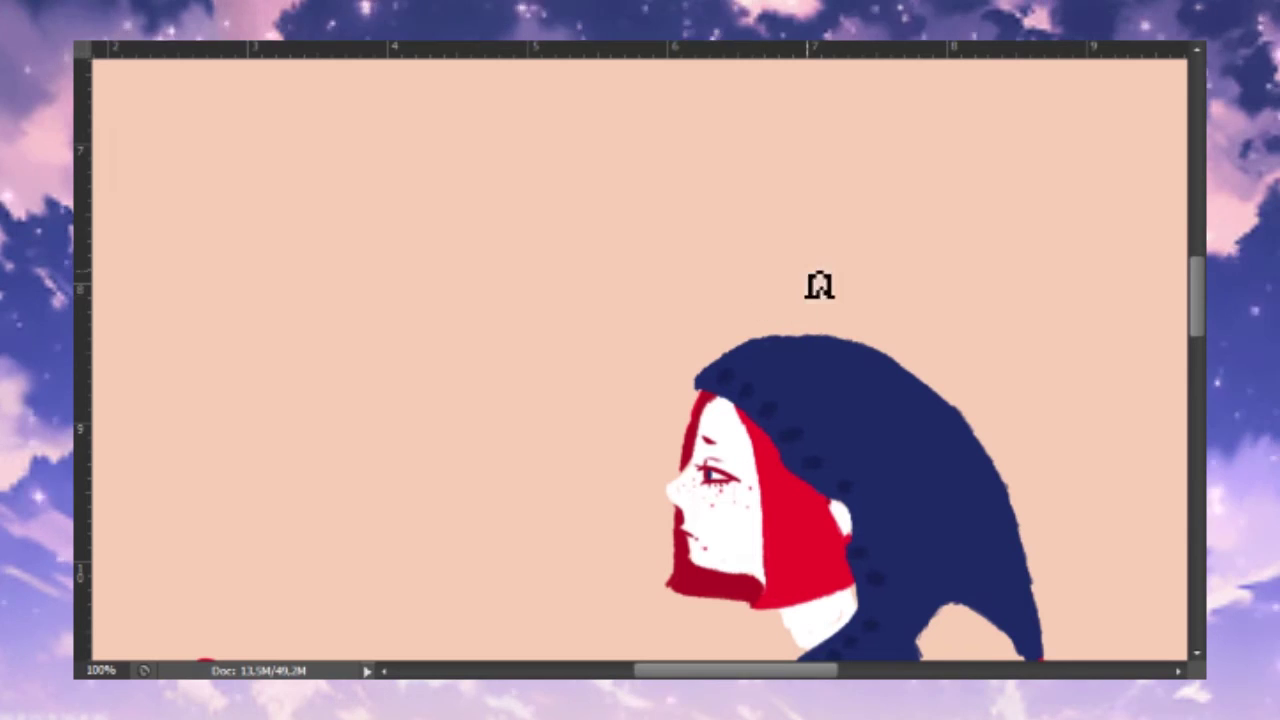
# Paint a filled red circle below the diamond above the hood
pyautogui.moveTo(799, 283); pyautogui.dragTo(789, 212)
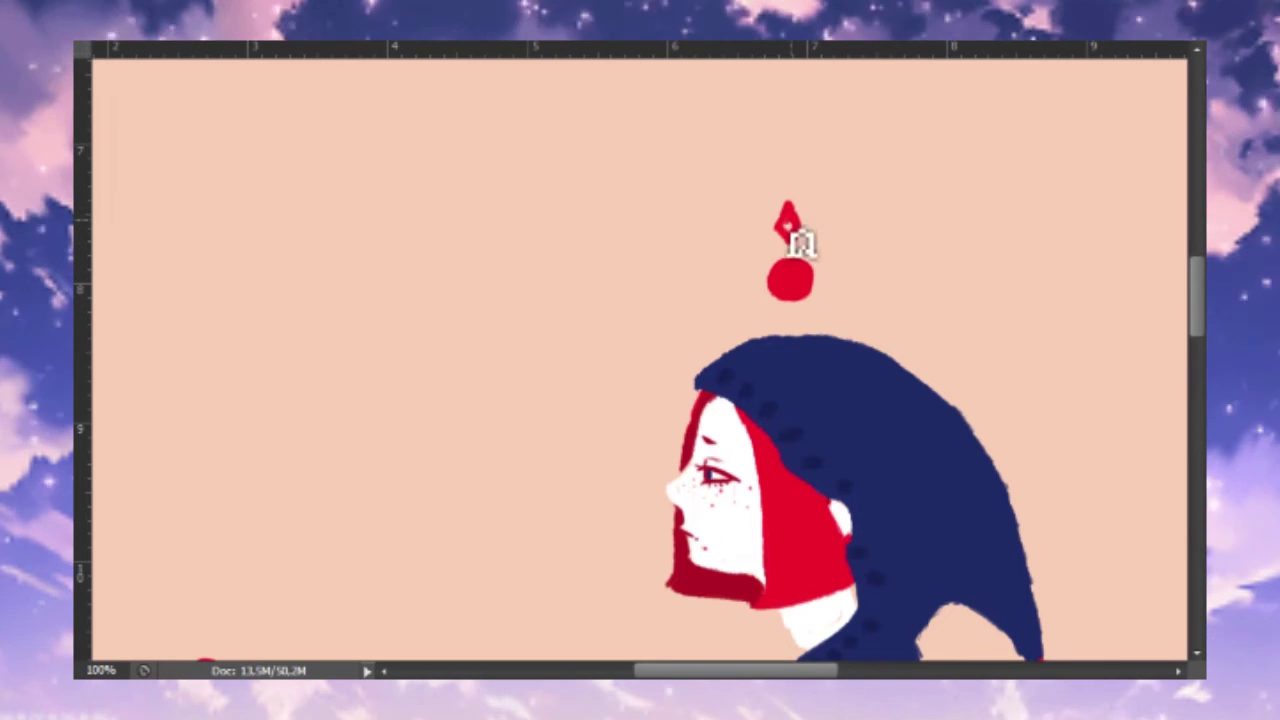
pyautogui.moveTo(1197, 330)
pyautogui.mouseDown()
pyautogui.moveTo(1200, 350)
pyautogui.moveTo(1190, 343)
pyautogui.mouseUp()
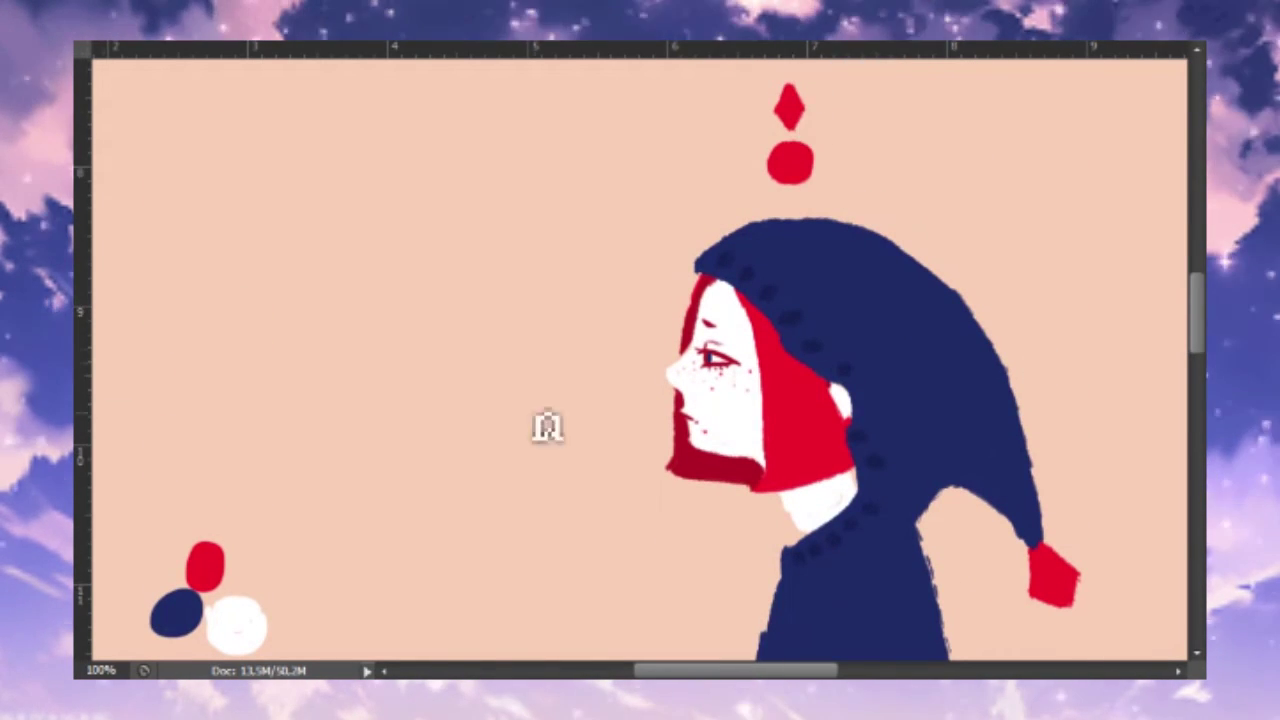
pyautogui.scroll(-3, 811, 340)
pyautogui.moveTo(1197, 310); pyautogui.dragTo(1200, 365)
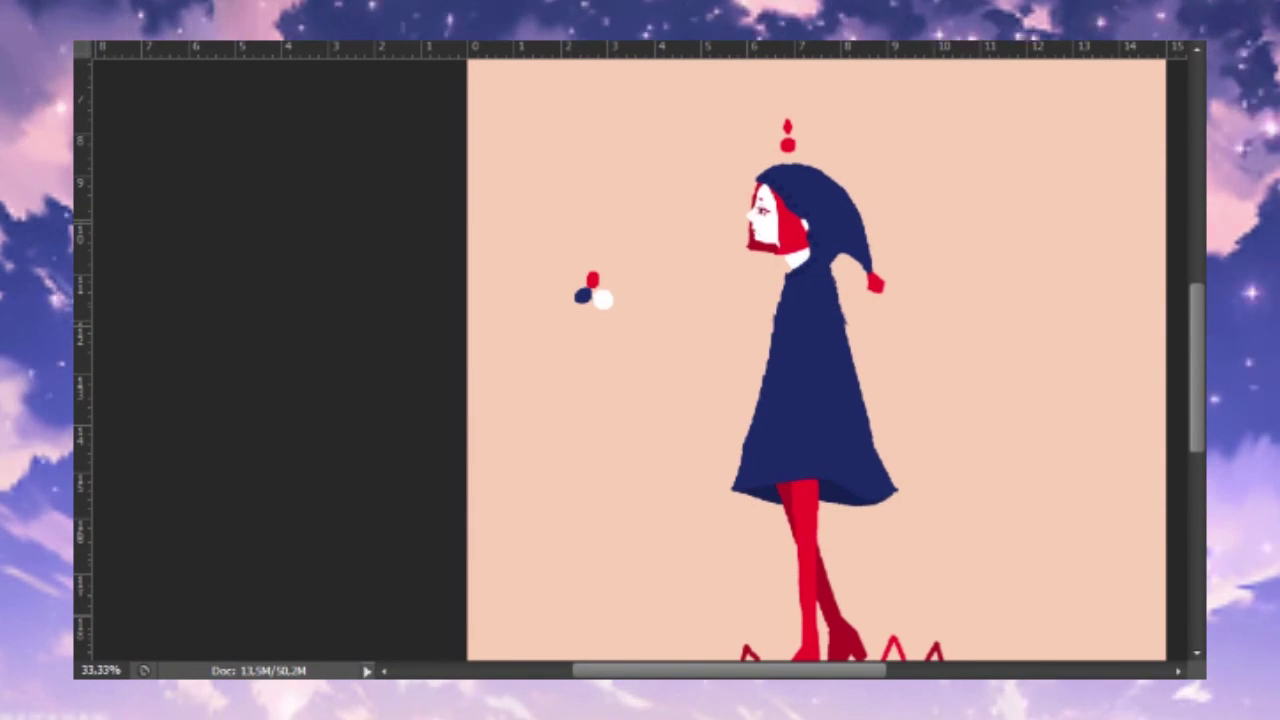
# Discard a trial mark left of the face and zoom out to see the figure
pyautogui.moveTo(584, 298); pyautogui.dragTo(603, 259)
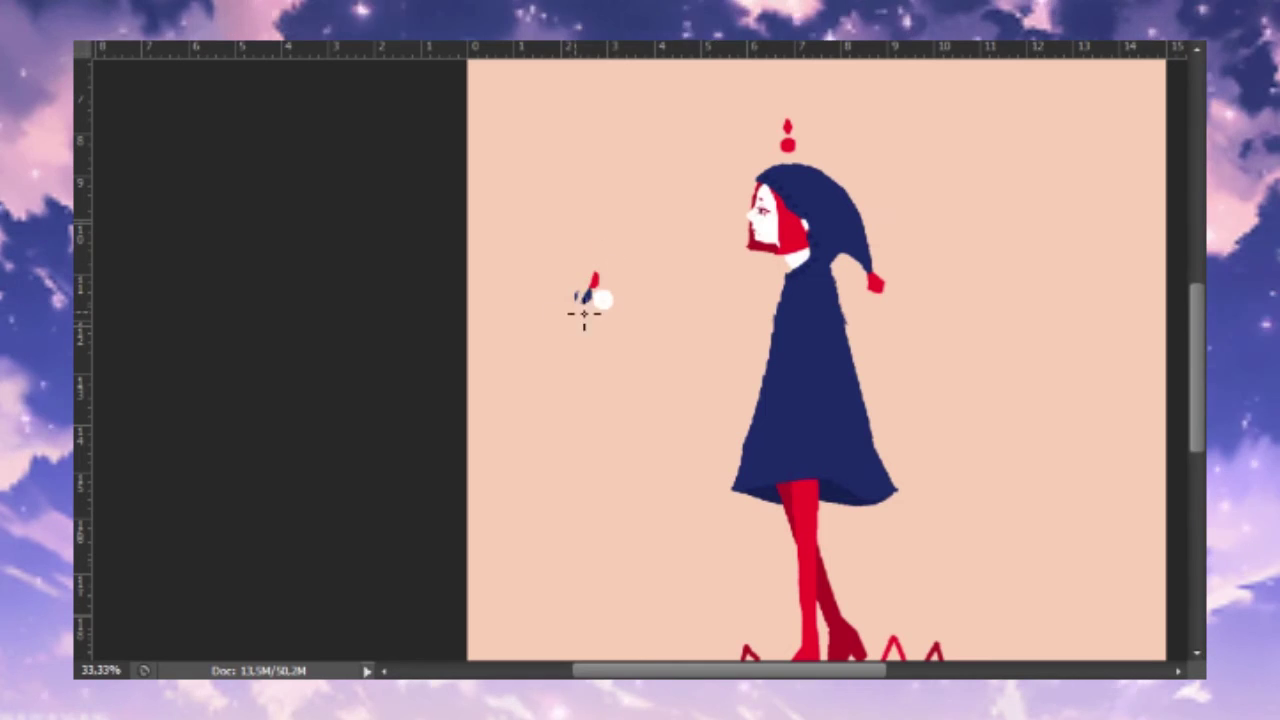
pyautogui.hotkey('ctrl', 'z')
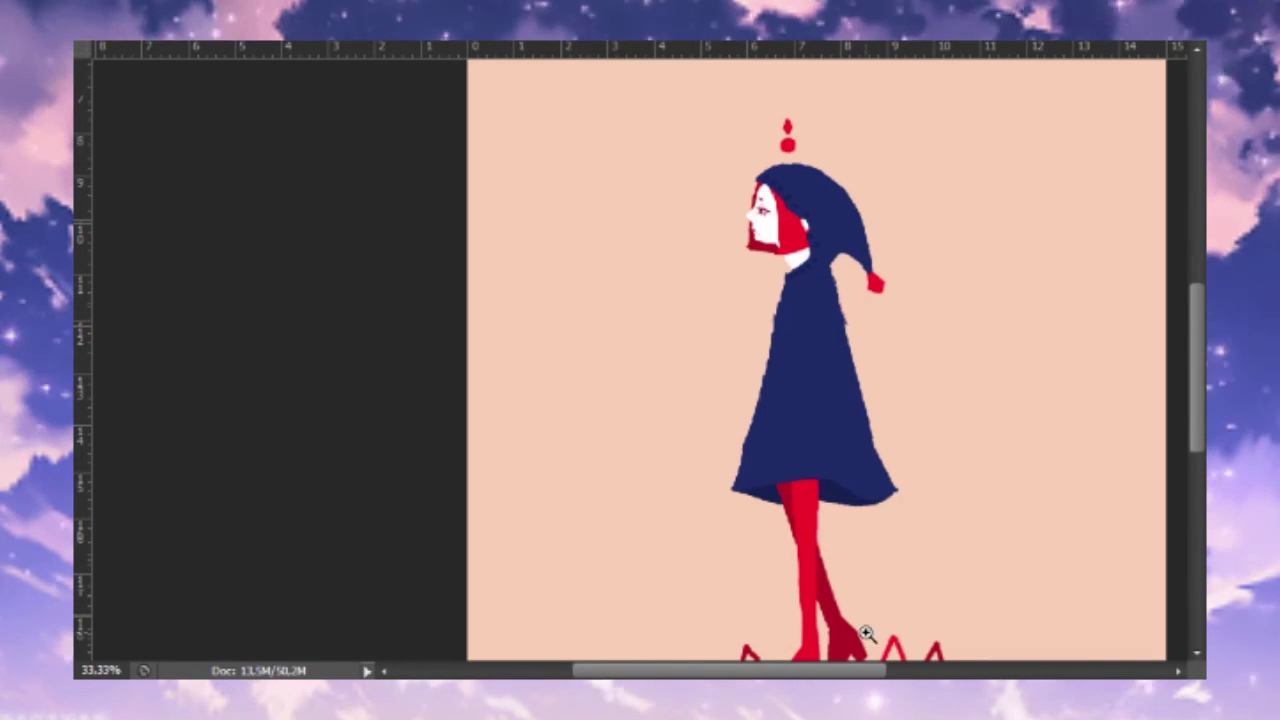
pyautogui.hscroll(3, 838, 633)
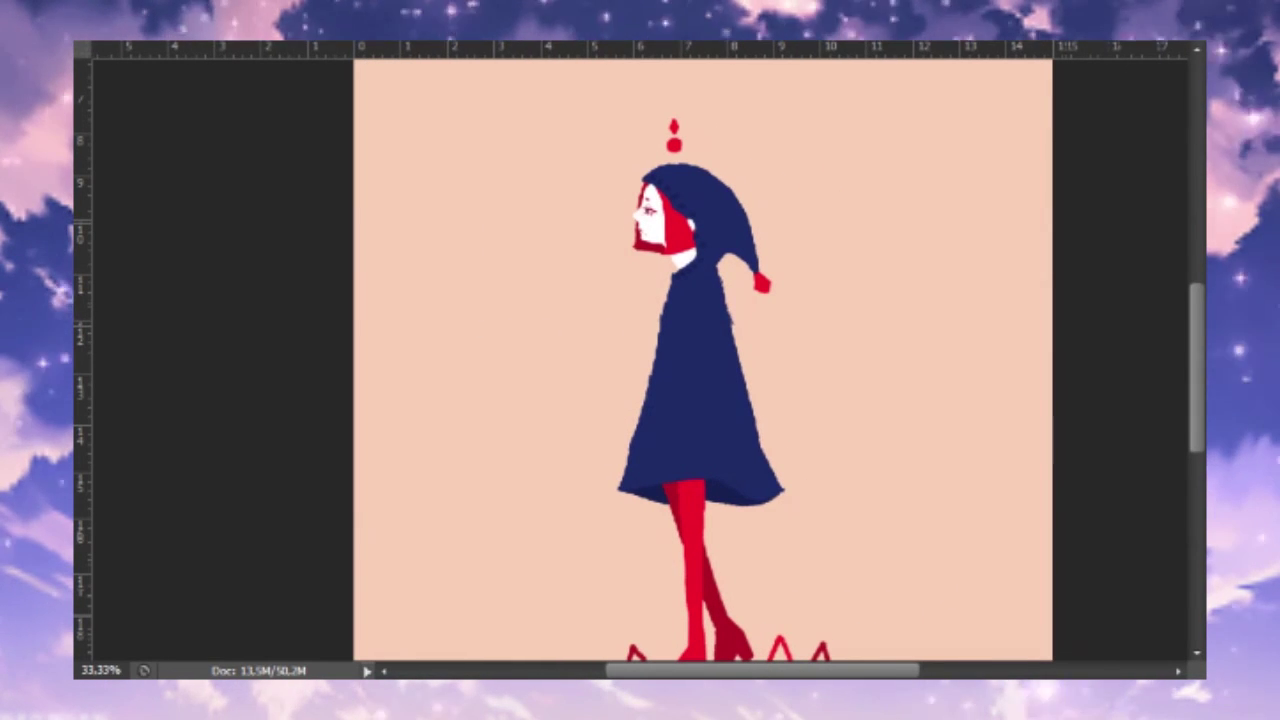
pyautogui.scroll(-3, 700, 360)
pyautogui.scroll(5, 1187, 325)
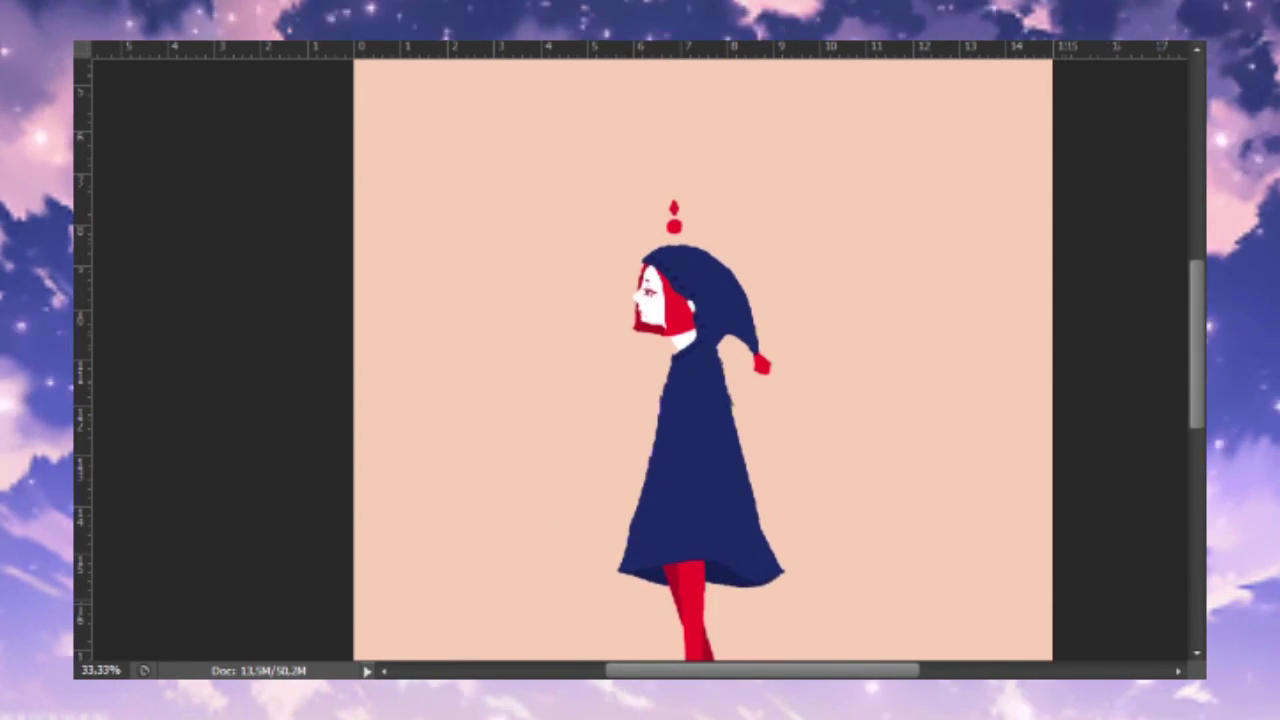
pyautogui.keyDown('alt'); pyautogui.click(676, 432); pyautogui.keyUp('alt')
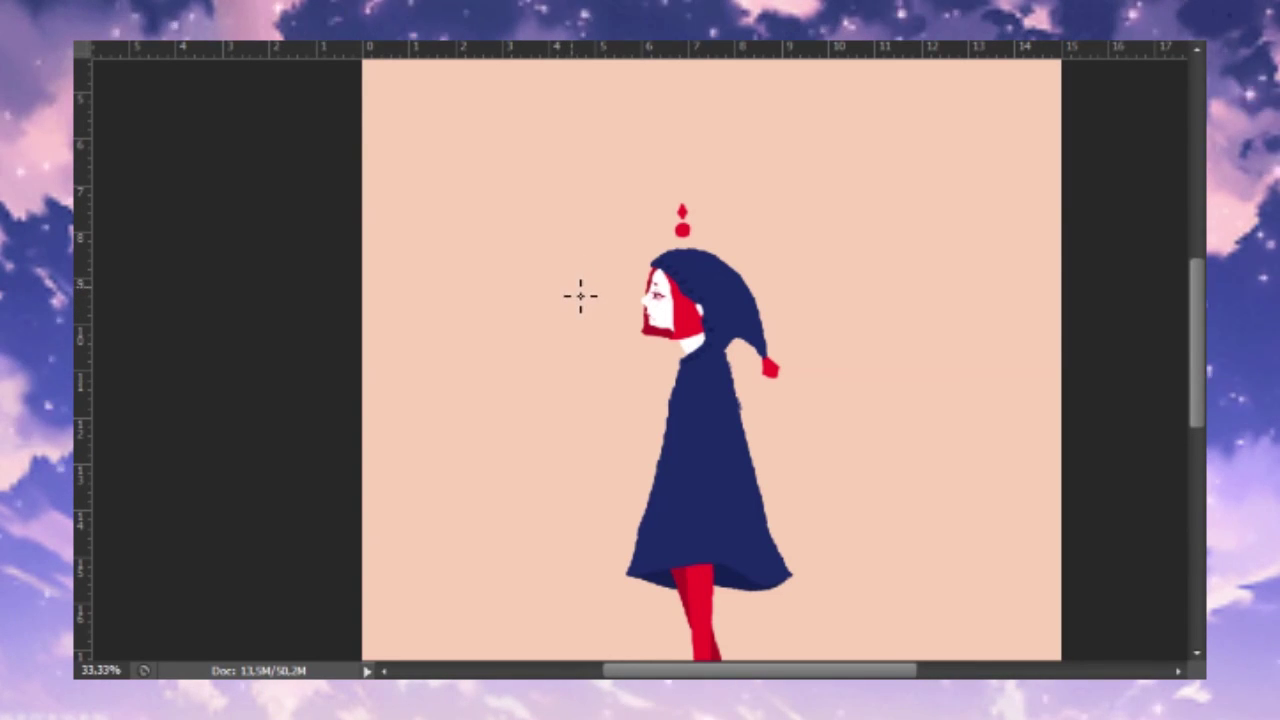
# Dab a navy dot left of the face with a tiny navy dot beside it
pyautogui.click(572, 284)
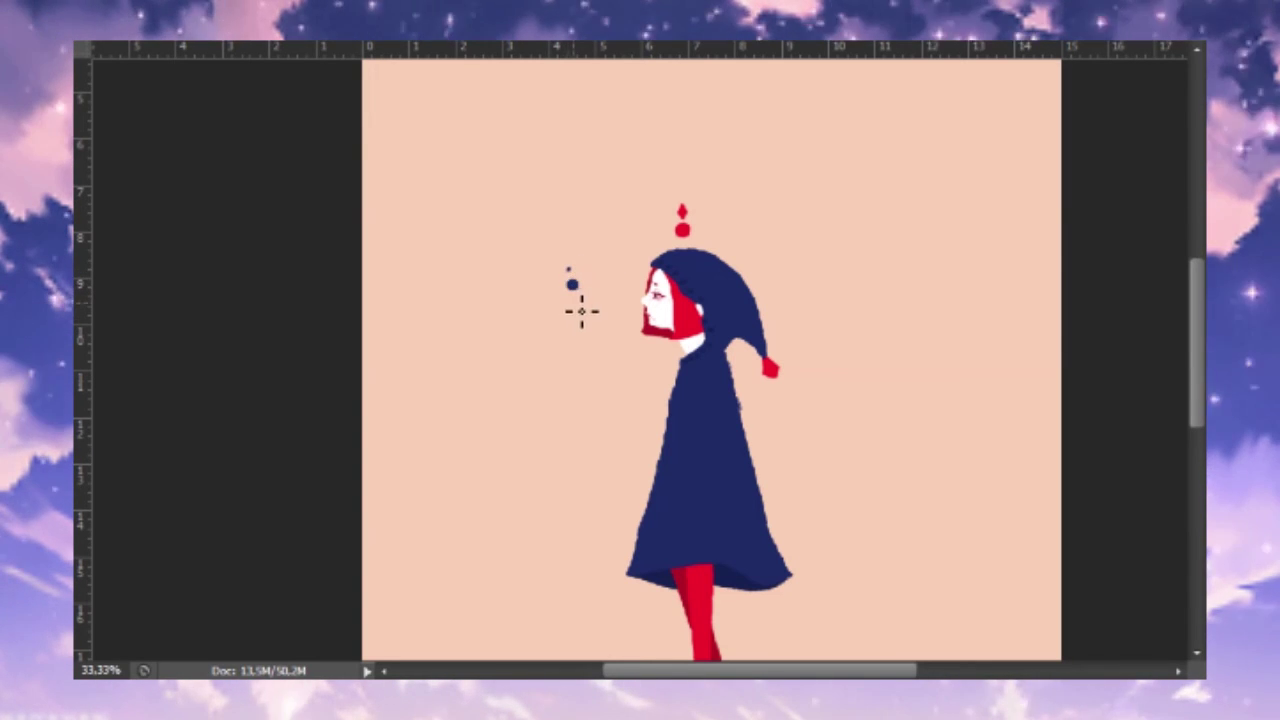
pyautogui.click(587, 283)
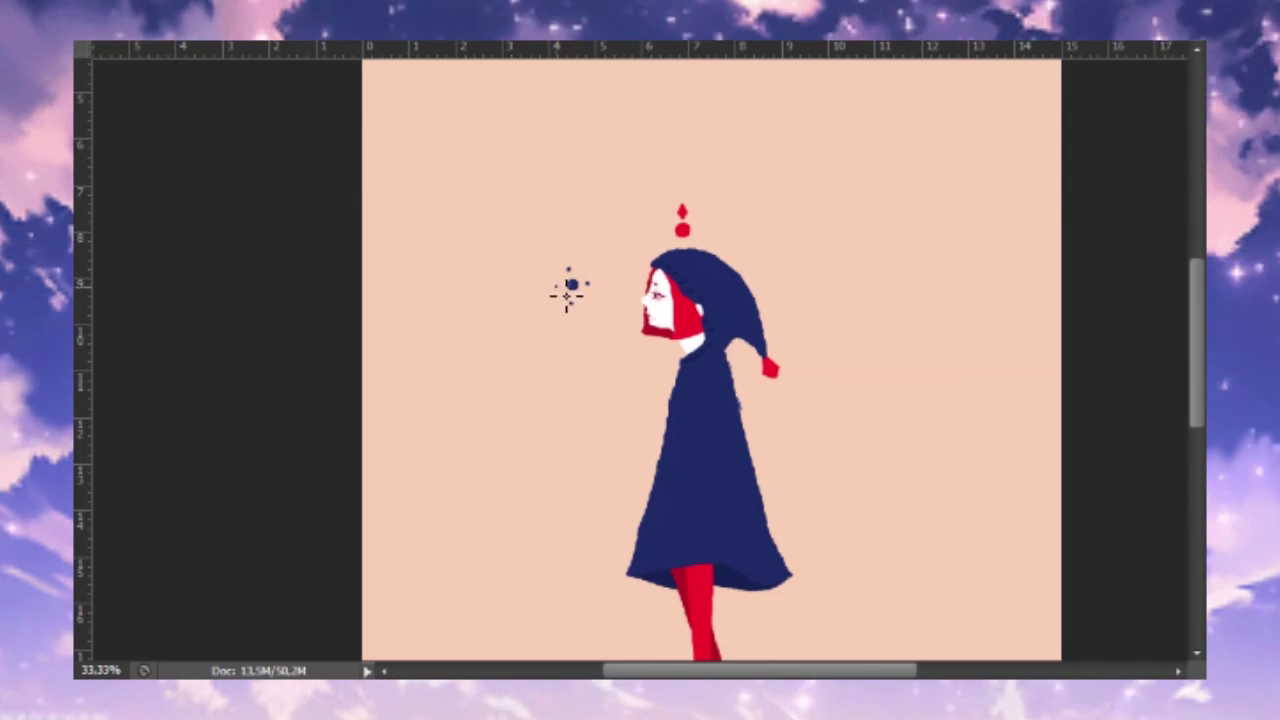
pyautogui.press('z')
pyautogui.click(569, 262)
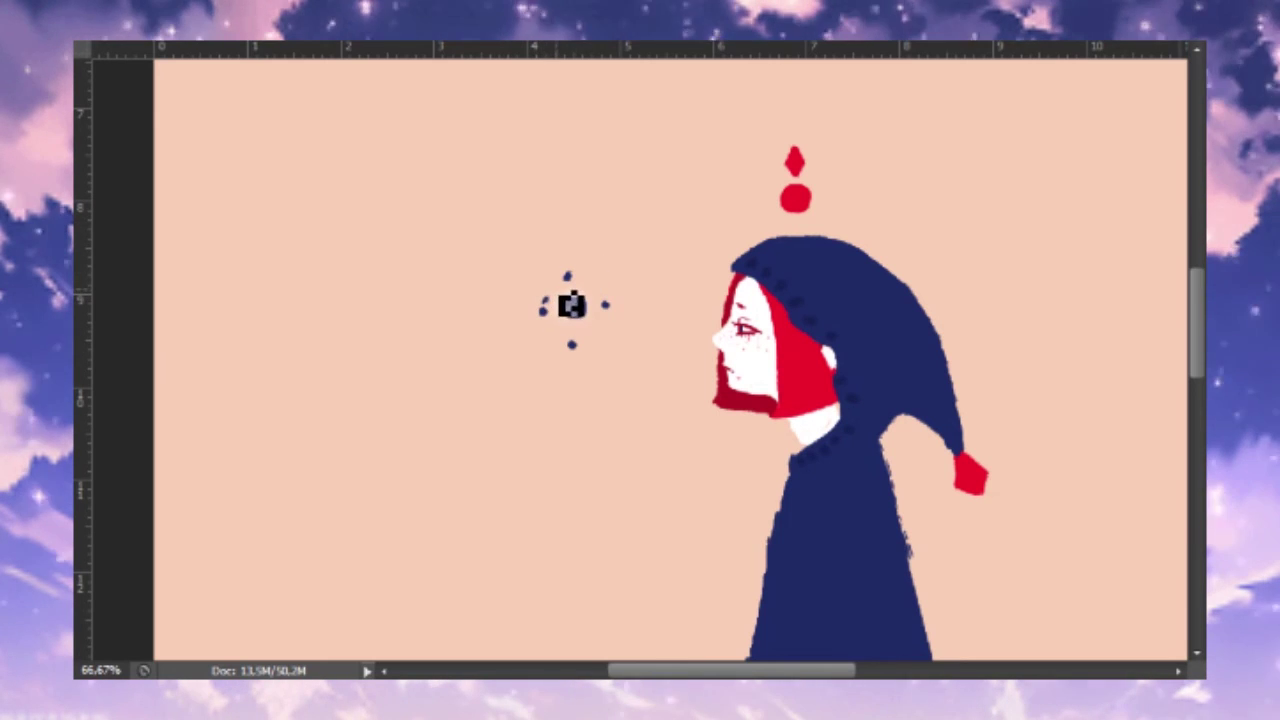
# Ring the navy dot with clone-stamped small navy dots and a red speck
pyautogui.click(584, 283)
pyautogui.click(605, 304)
pyautogui.click(586, 337)
pyautogui.click(570, 335)
pyautogui.moveTo(806, 670); pyautogui.dragTo(834, 670)
pyautogui.moveTo(1197, 330)
pyautogui.mouseDown()
pyautogui.moveTo(1197, 365)
pyautogui.moveTo(1196, 335)
pyautogui.mouseUp()
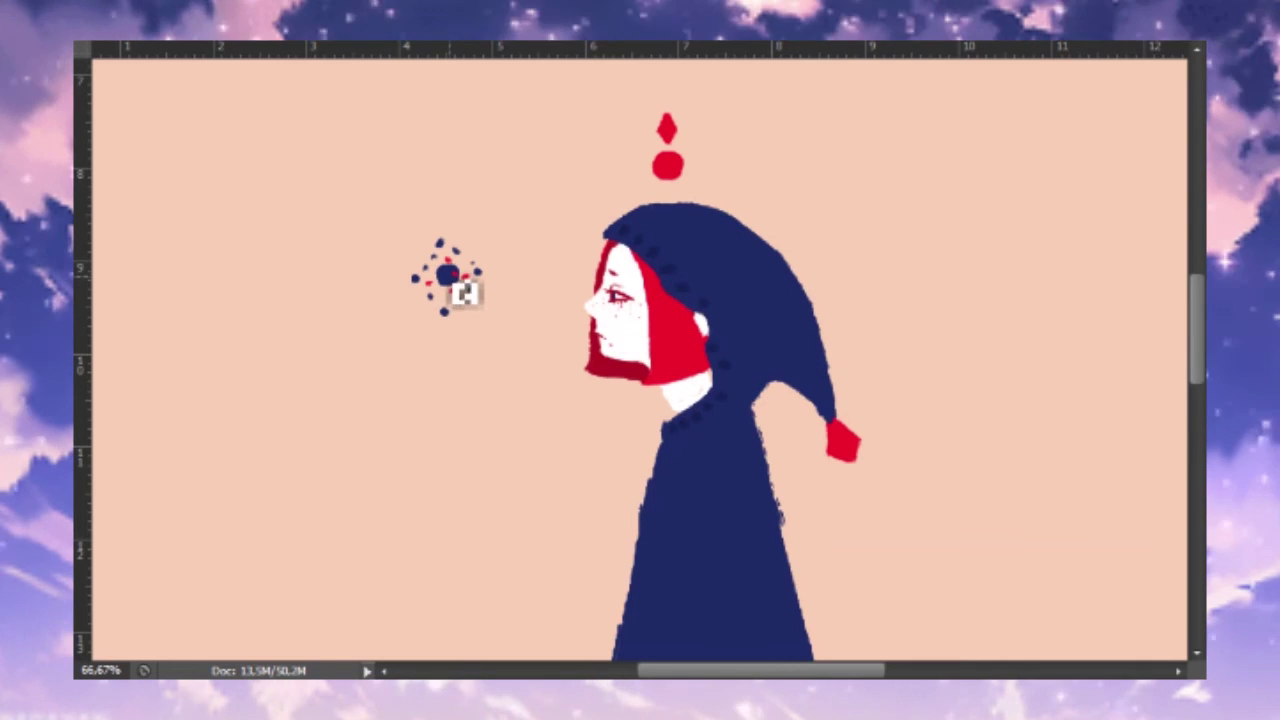
# Paint out the red diamond above the head with the background colour
pyautogui.moveTo(660, 125); pyautogui.dragTo(678, 158)
pyautogui.press('s')
pyautogui.hotkey('ctrl', 'z')
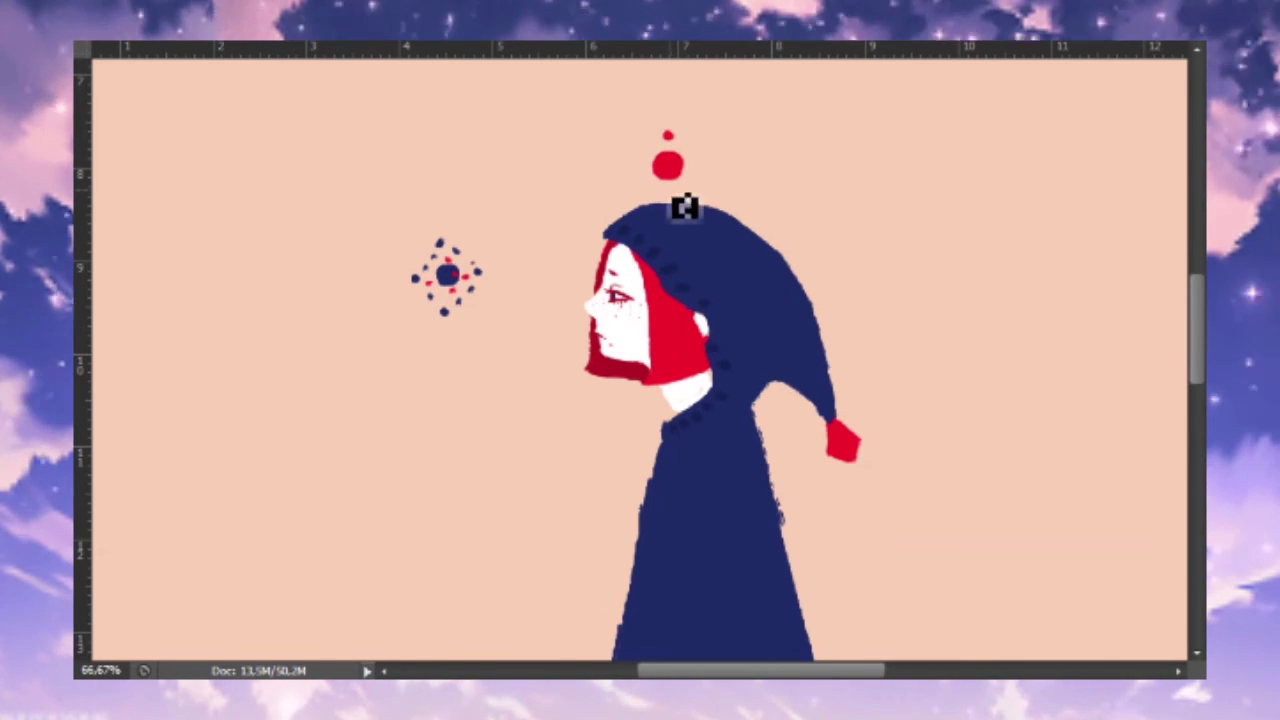
pyautogui.press('z')
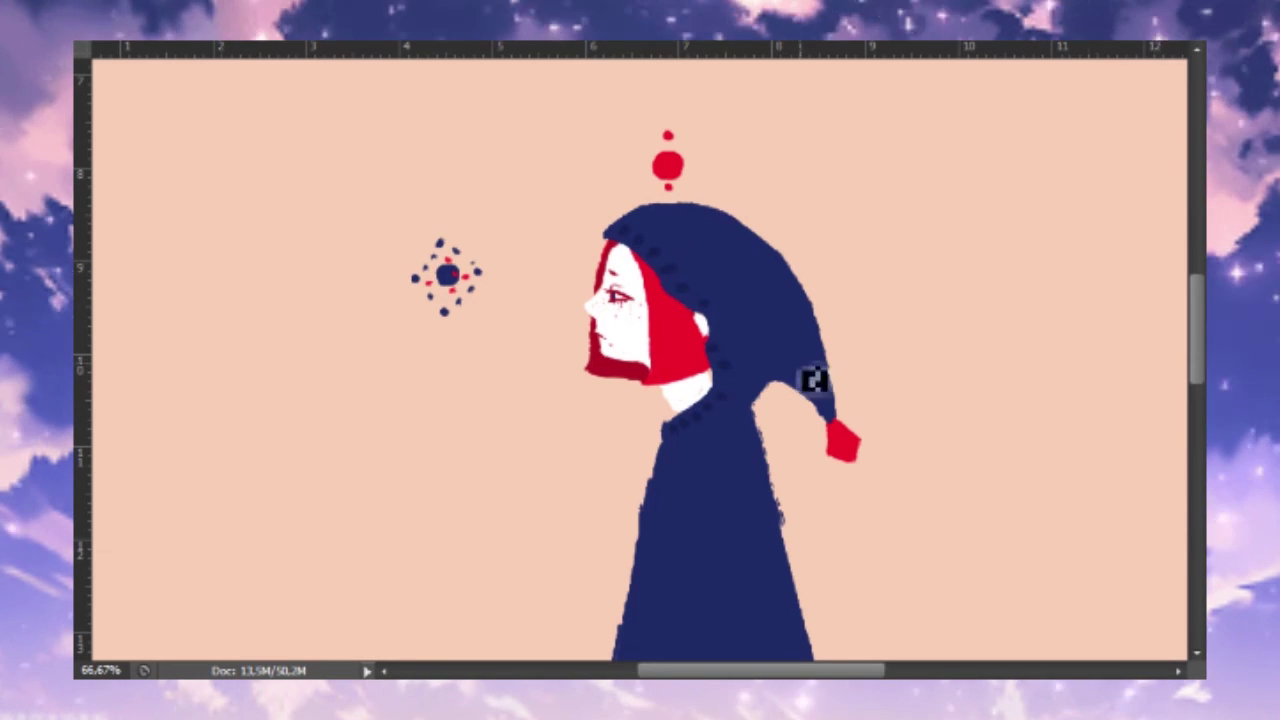
pyautogui.moveTo(803, 362); pyautogui.dragTo(823, 280)
# Marquee-select the red dot above the head and nudge it slightly lower
pyautogui.press('m')
pyautogui.moveTo(672, 222)
pyautogui.mouseDown()
pyautogui.moveTo(760, 327)
pyautogui.moveTo(732, 300)
pyautogui.mouseUp()
pyautogui.press('v')
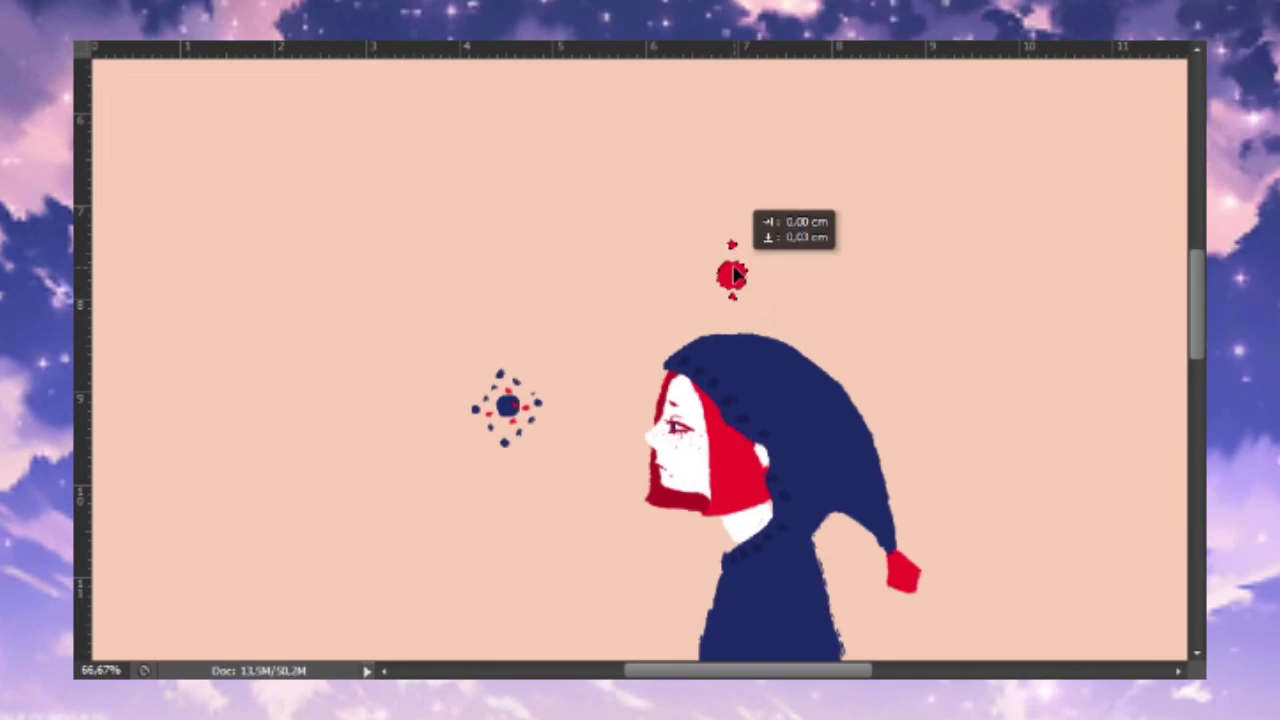
pyautogui.keyDown('alt'); pyautogui.click(614, 431); pyautogui.keyUp('alt')
pyautogui.moveTo(1196, 320)
pyautogui.mouseDown()
pyautogui.moveTo(1198, 420)
pyautogui.moveTo(1171, 289)
pyautogui.moveTo(1183, 369)
pyautogui.mouseUp()
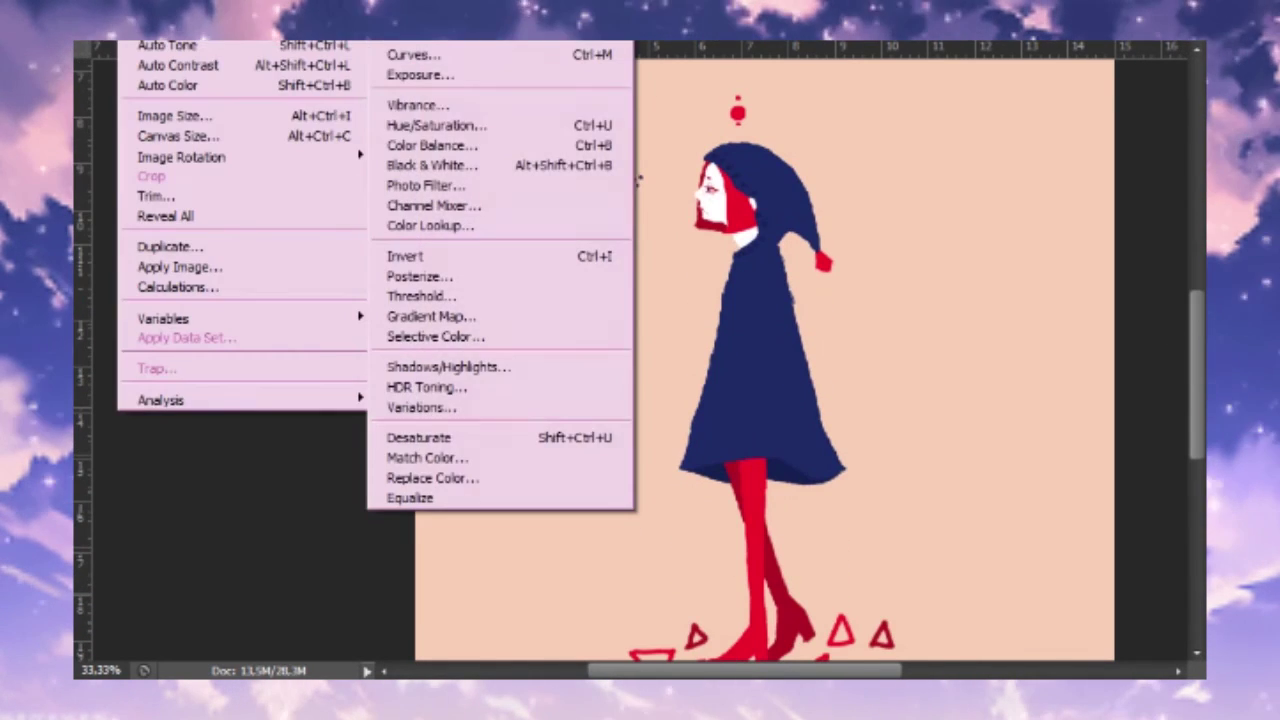
# Shift the Hue/Saturation hue to a deeper navy coat with red hair, comparing via Preview
pyautogui.click(429, 123)
pyautogui.moveTo(1210, 488)
pyautogui.mouseDown()
pyautogui.moveTo(1094, 490)
pyautogui.moveTo(1175, 498)
pyautogui.mouseUp()
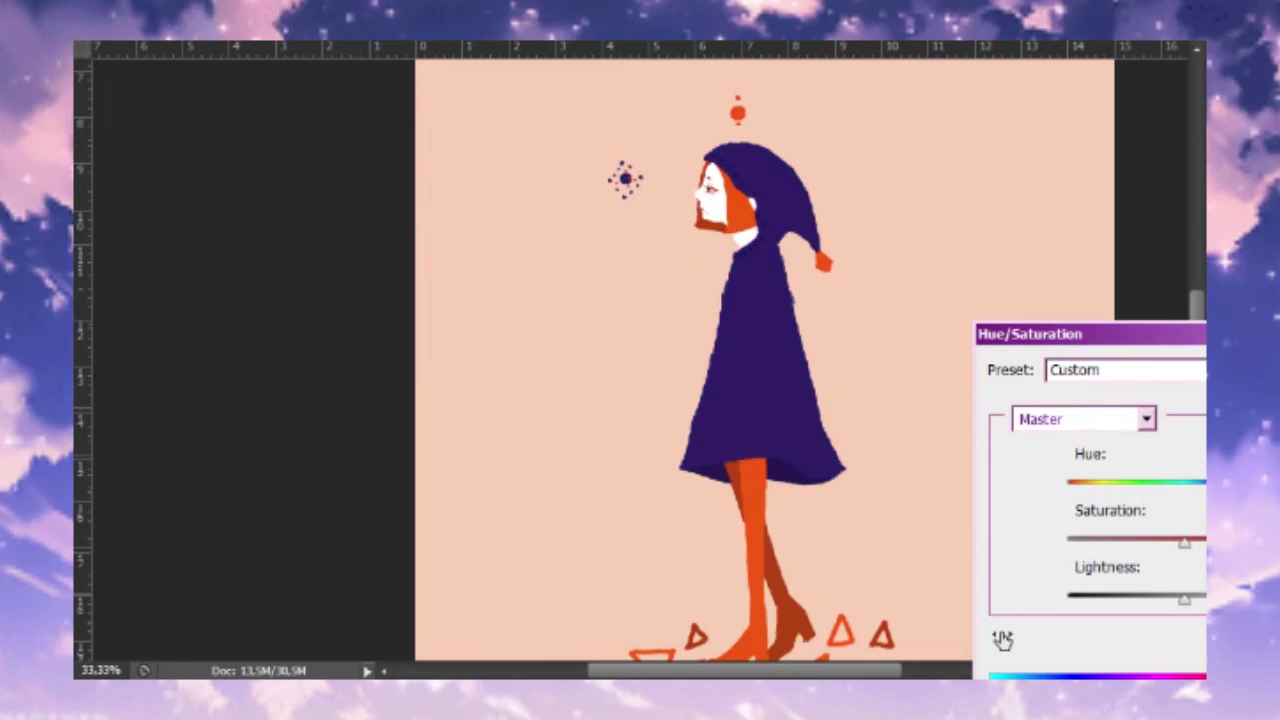
pyautogui.hotkey('alt', 'p')
pyautogui.hotkey('alt', 'p')
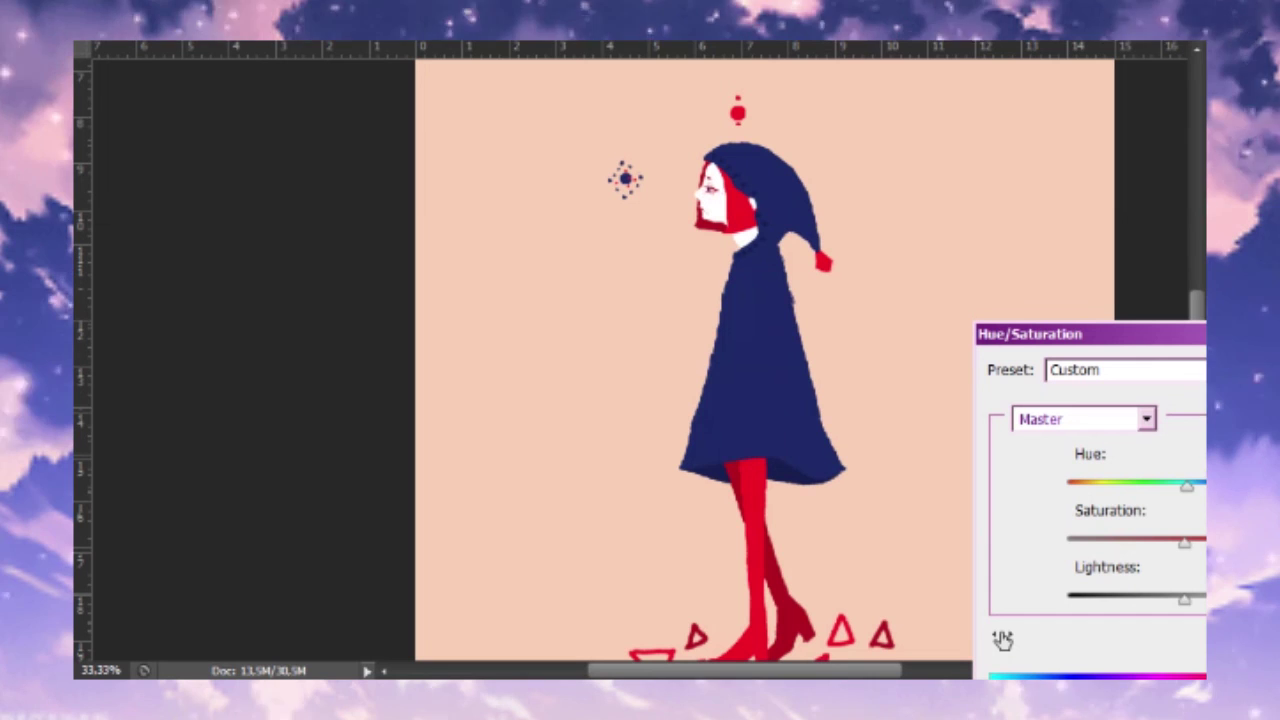
pyautogui.moveTo(1181, 492); pyautogui.dragTo(1190, 497)
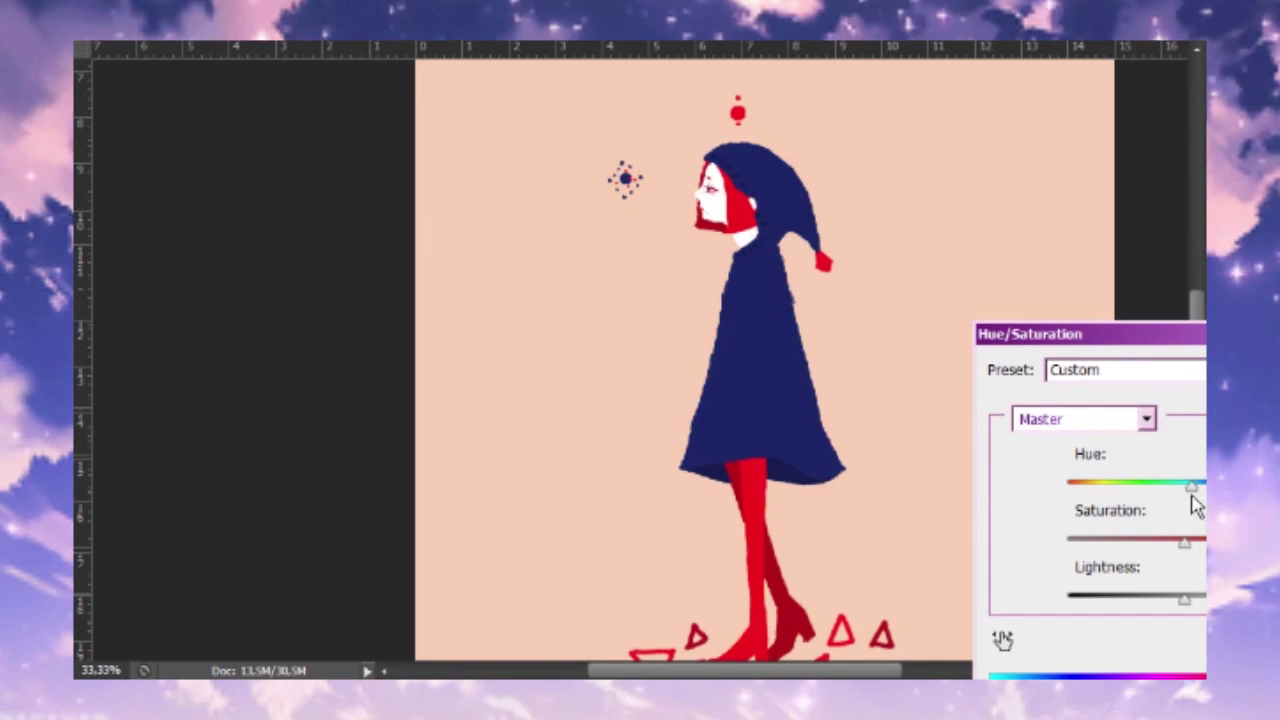
pyautogui.press('Return')
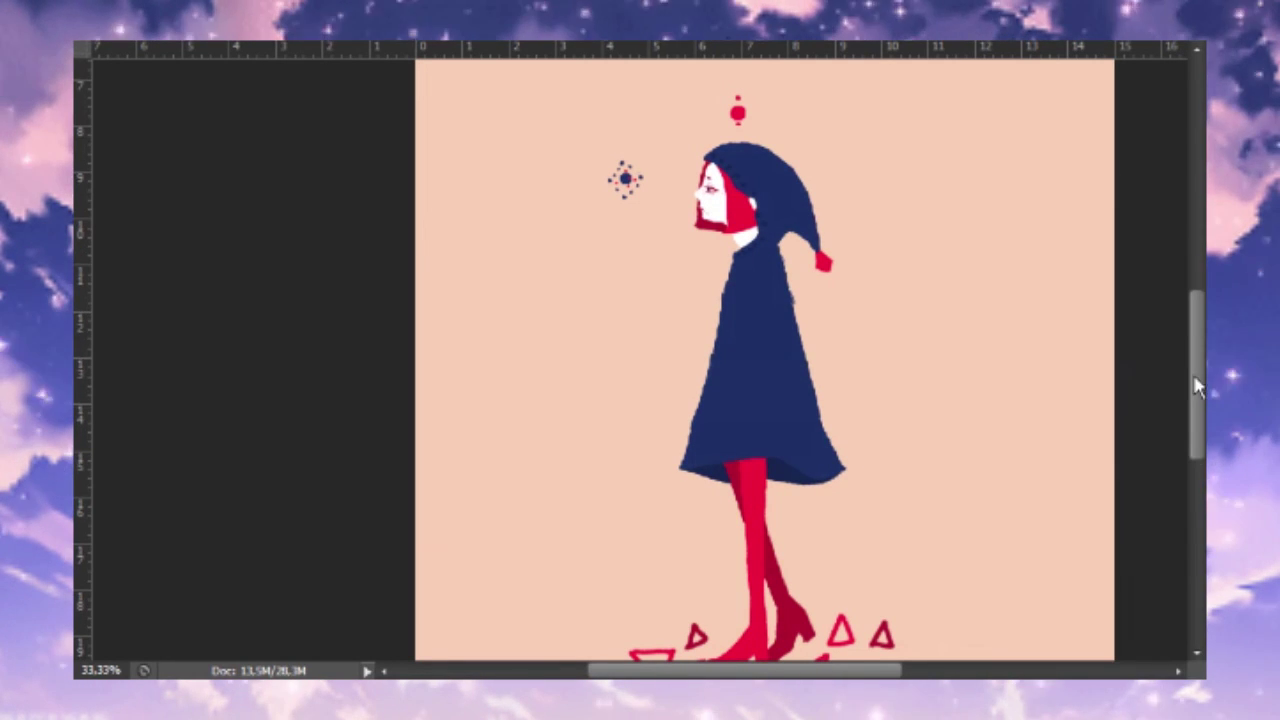
pyautogui.scroll(-3, 1198, 390)
pyautogui.scroll(4, 1194, 357)
# Scale the figure up with Free Transform from its top-right corner
pyautogui.scroll(-4, 1194, 357)
pyautogui.scroll(4, 1194, 357)
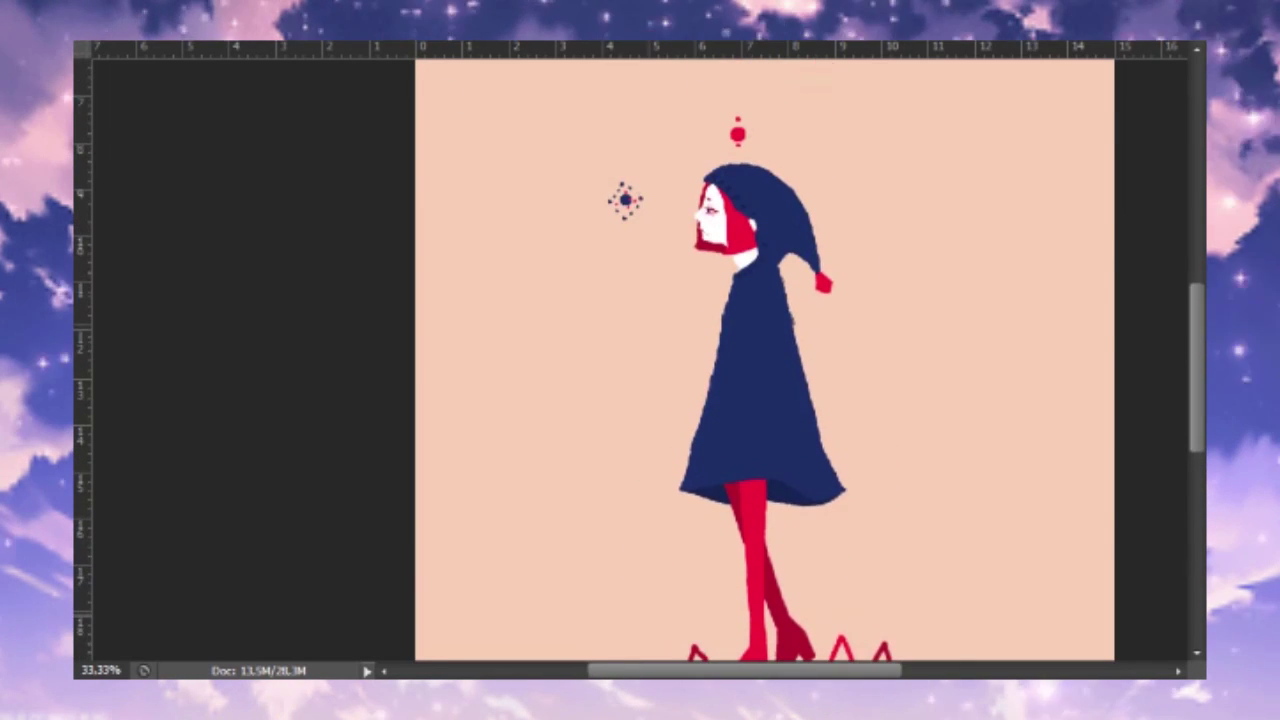
pyautogui.click(452, 94)
pyautogui.keyDown('alt'); pyautogui.click(1023, 394); pyautogui.keyUp('alt')
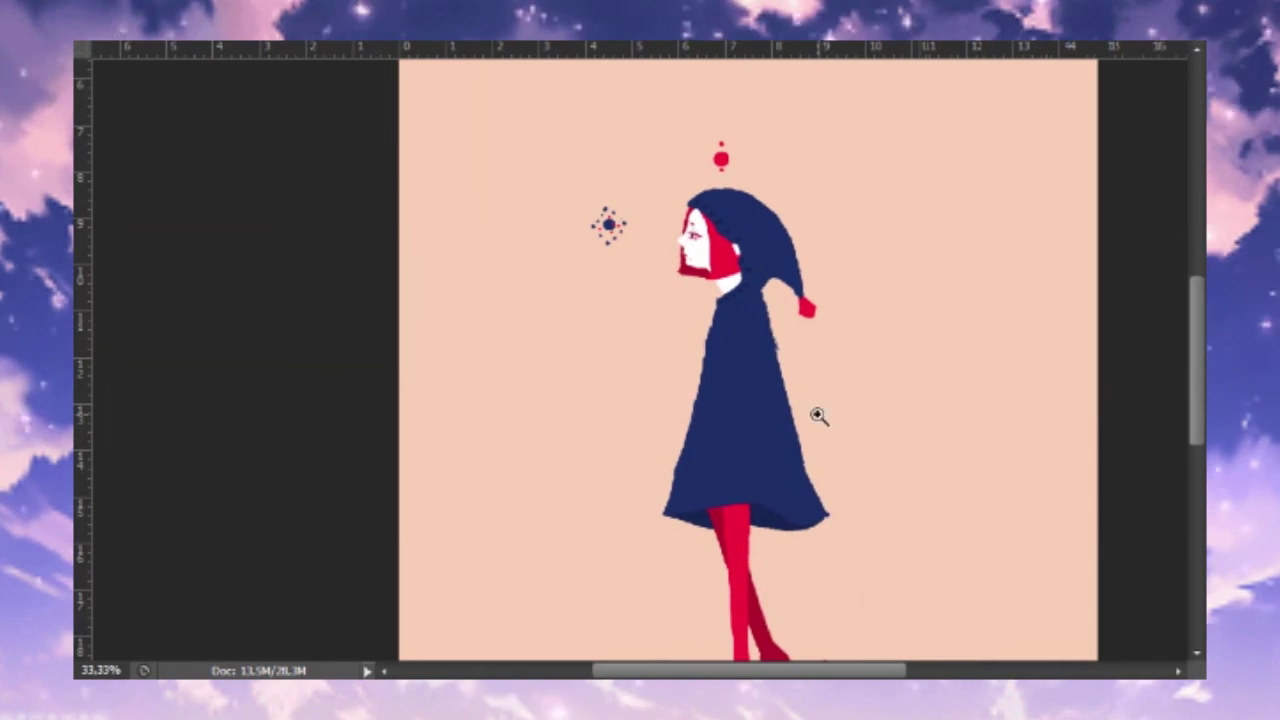
pyautogui.hotkey('ctrl', 't')
pyautogui.moveTo(883, 137); pyautogui.dragTo(965, 165)
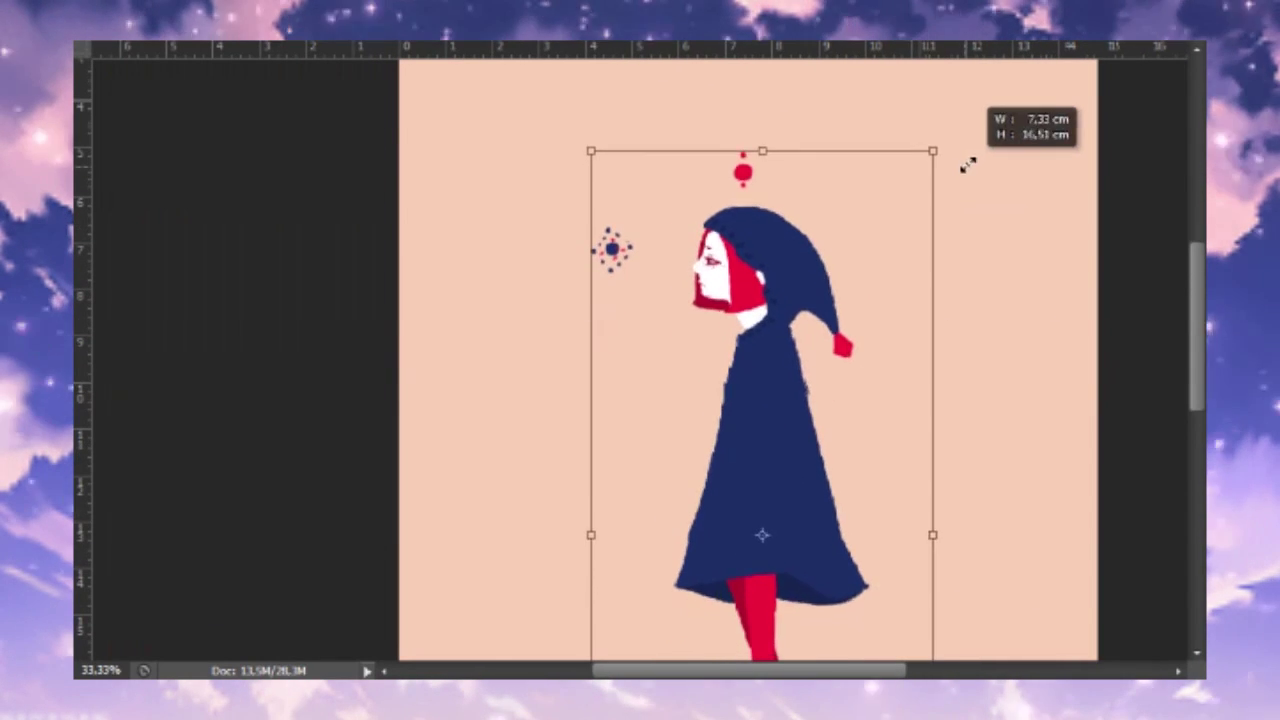
# Inspect the enlarged figure up close: head, canvas corner, legs and triangles
pyautogui.moveTo(1200, 312)
pyautogui.mouseDown()
pyautogui.moveTo(1194, 368)
pyautogui.moveTo(1190, 278)
pyautogui.mouseUp()
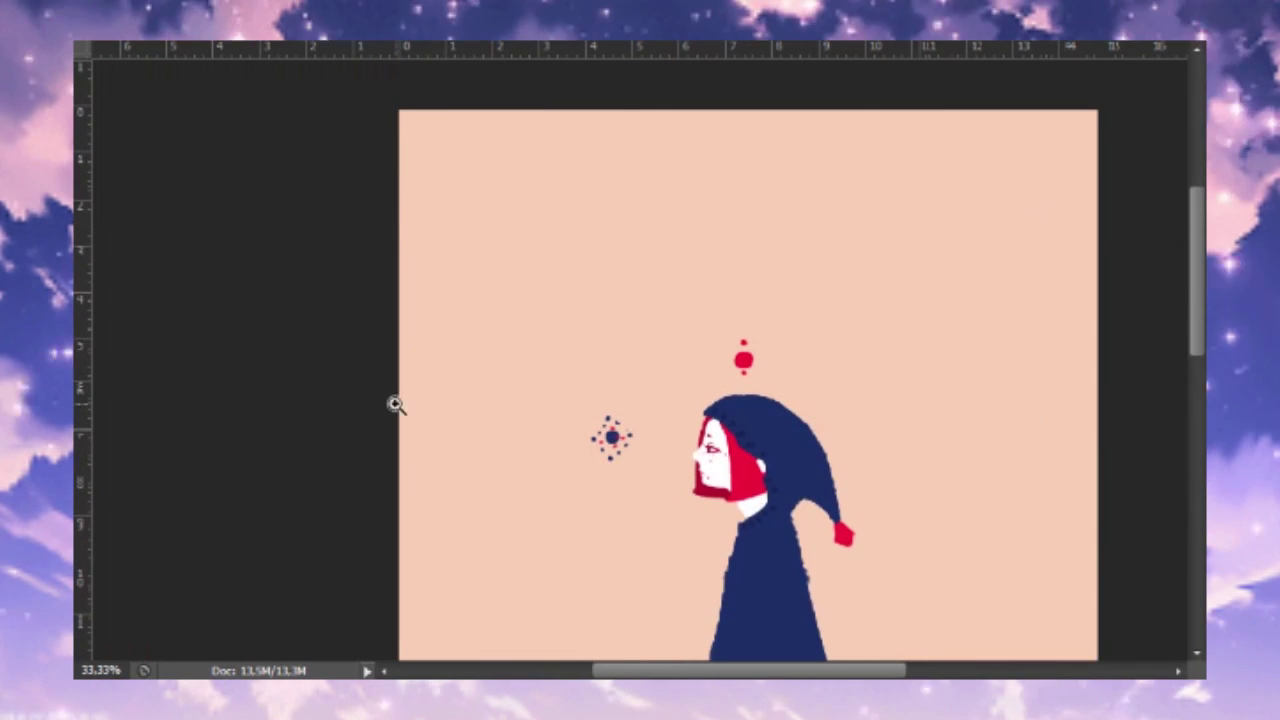
pyautogui.click(585, 491)
pyautogui.scroll(-10, 1040, 402)
pyautogui.scroll(10, 1040, 402)
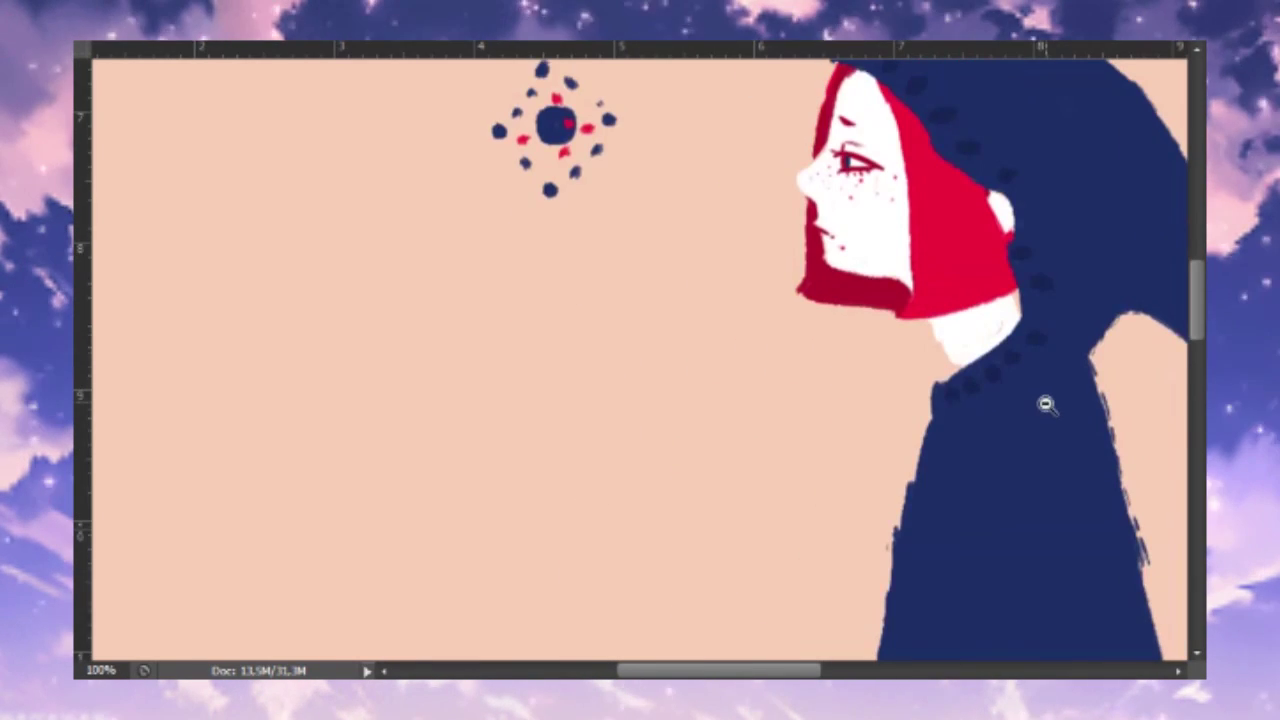
pyautogui.keyDown('alt'); pyautogui.click(1040, 402); pyautogui.keyUp('alt')
pyautogui.click(803, 540)
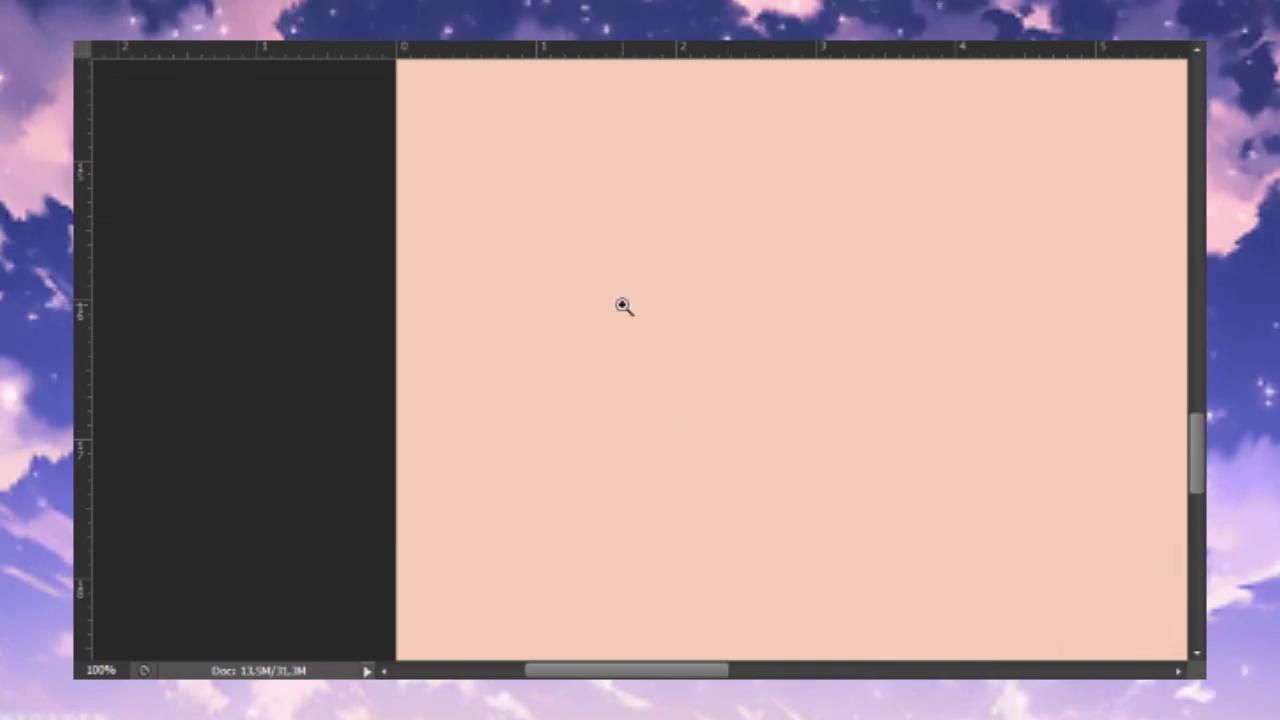
pyautogui.hotkey('ctrl', '-')
pyautogui.hotkey('ctrl', '-')
pyautogui.hotkey('ctrl', '-')
pyautogui.moveTo(1195, 380); pyautogui.dragTo(1198, 425)
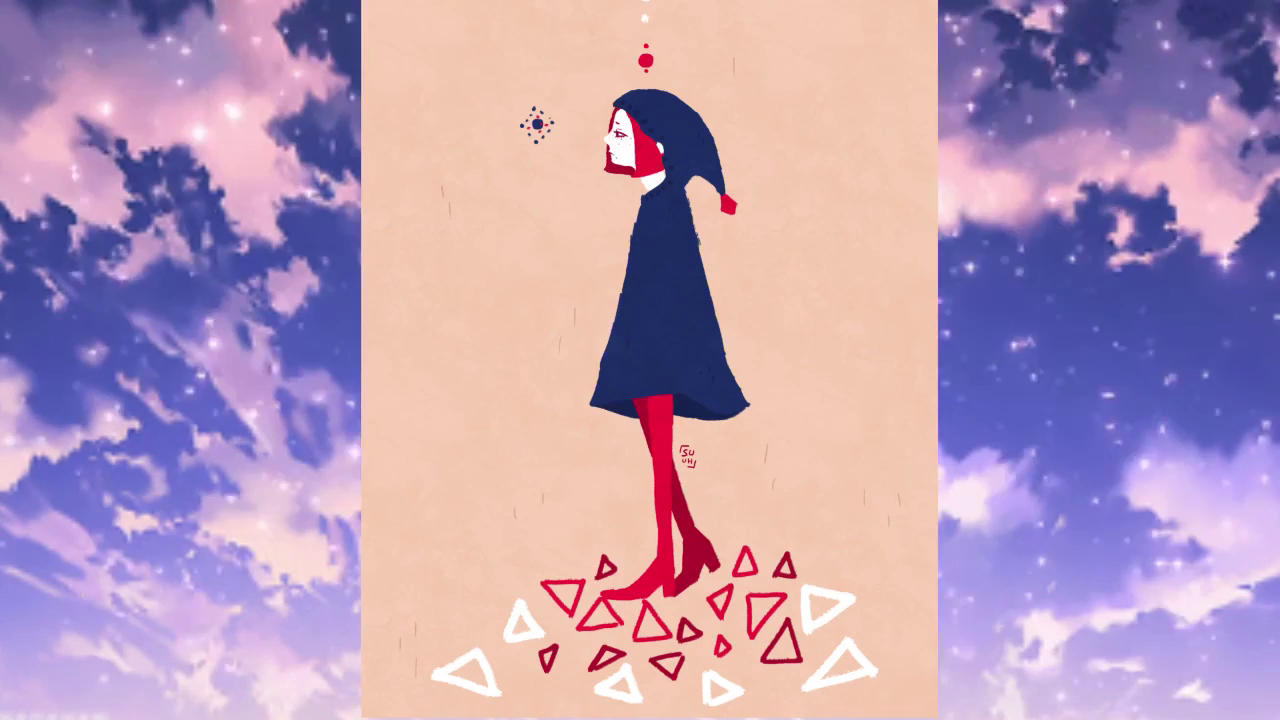